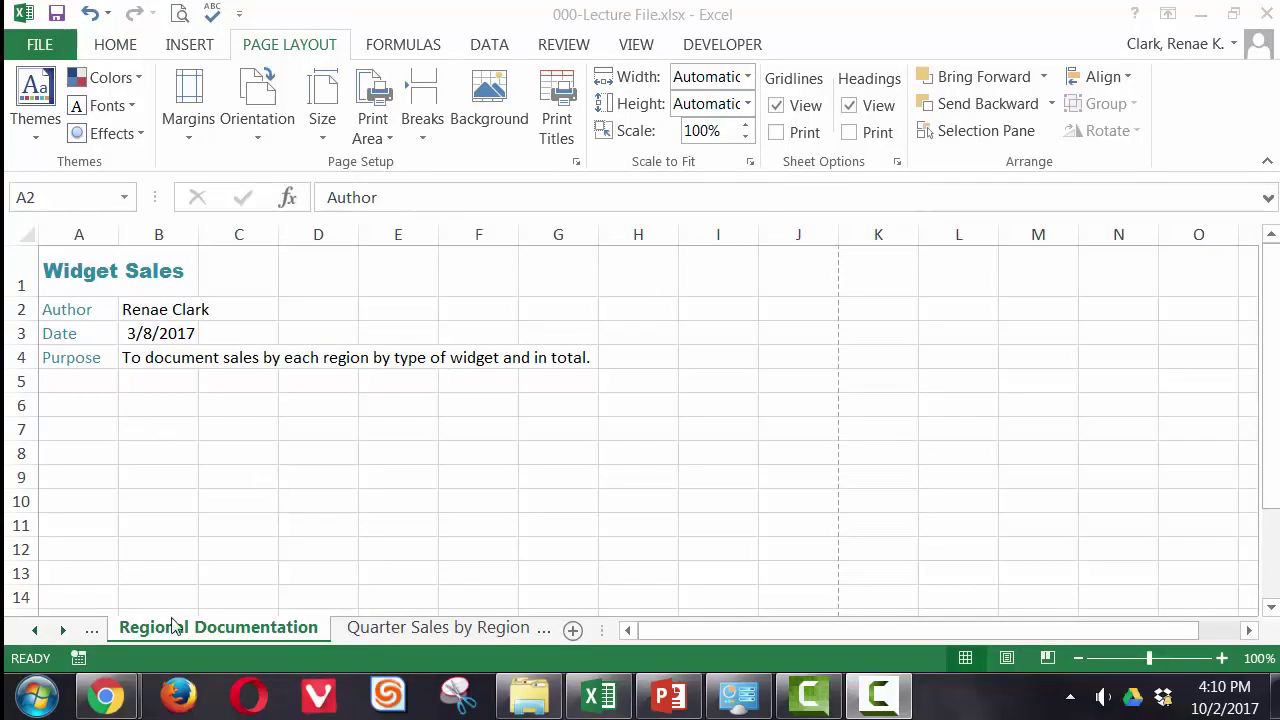
Look through the Quarter Sales by Region, West, East, North and South Region sheets, then scroll the tabs back.
{"action": "left_click", "coordinate": [378, 630]}
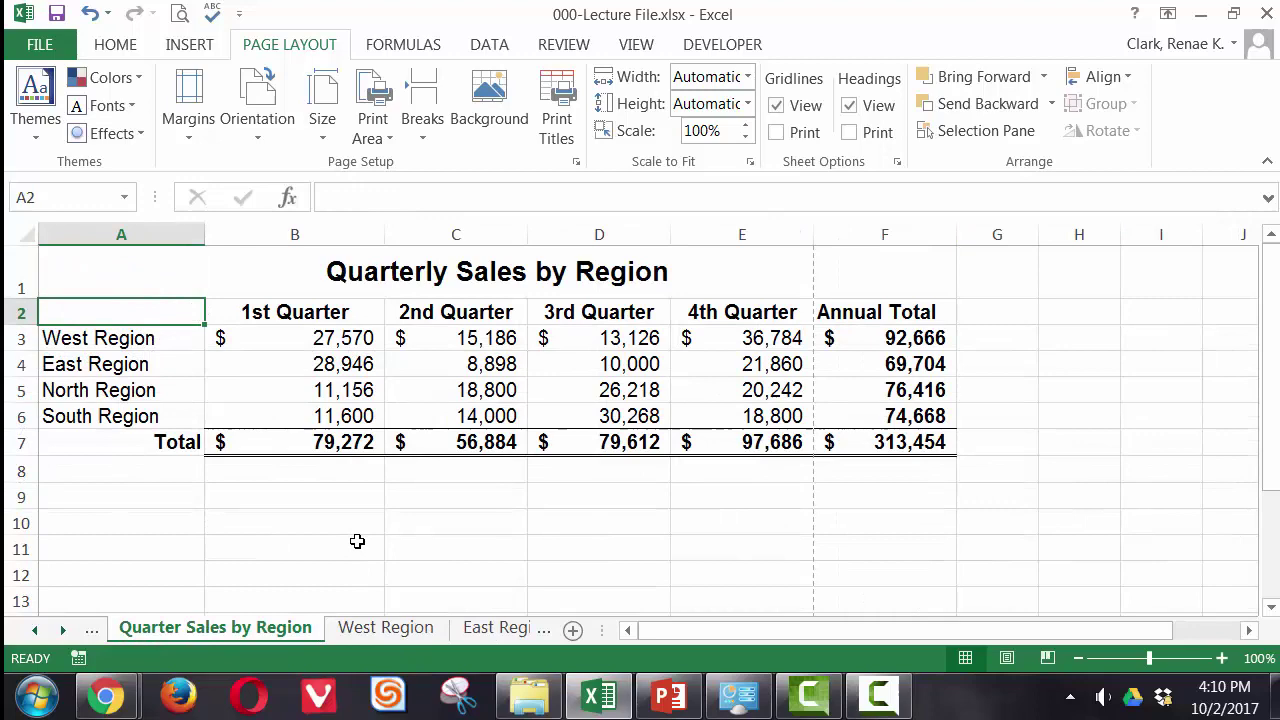
{"action": "left_click", "coordinate": [386, 630]}
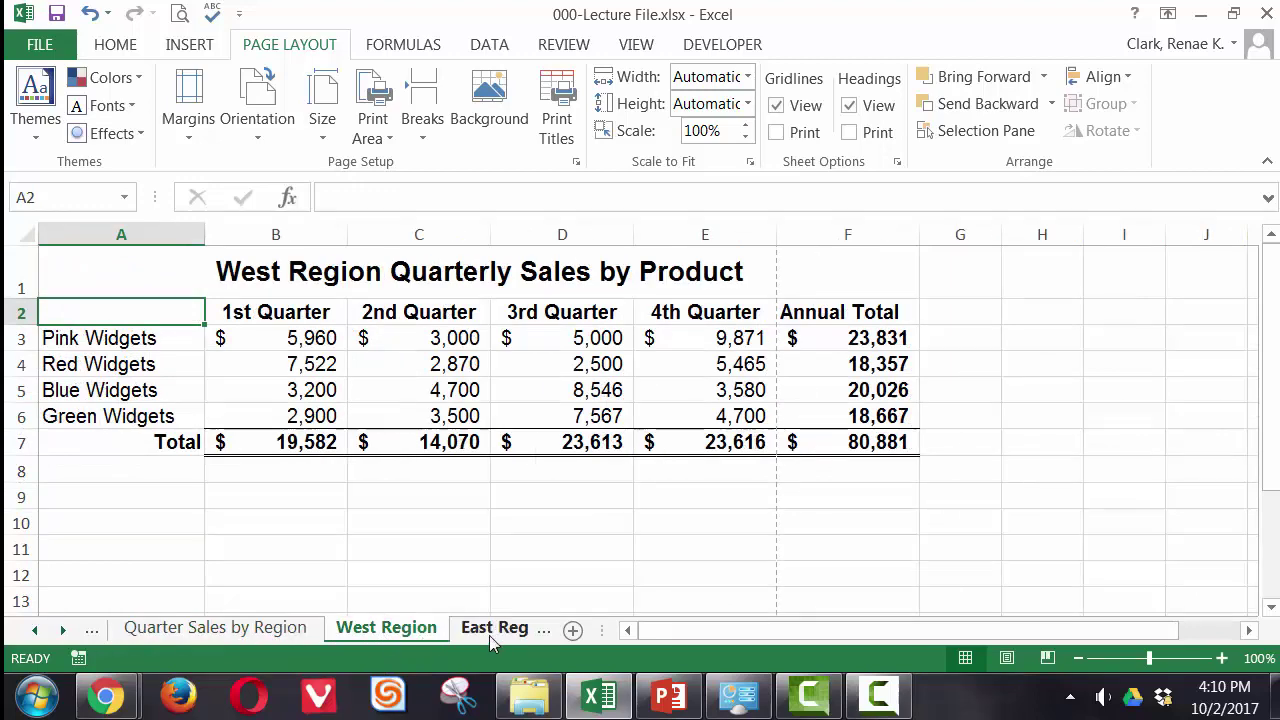
{"action": "left_click", "coordinate": [489, 639]}
{"action": "left_click", "coordinate": [436, 636]}
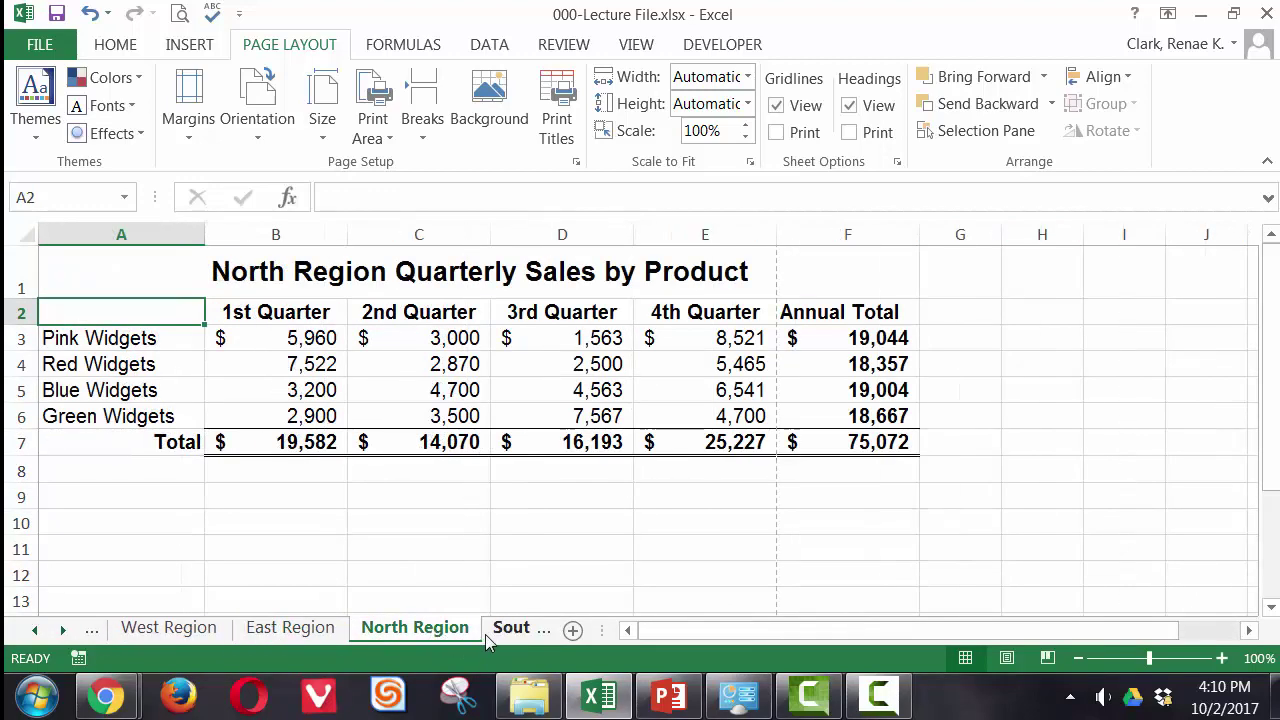
{"action": "left_click", "coordinate": [495, 630]}
{"action": "left_click", "coordinate": [35, 629]}
{"action": "left_click", "coordinate": [35, 629]}
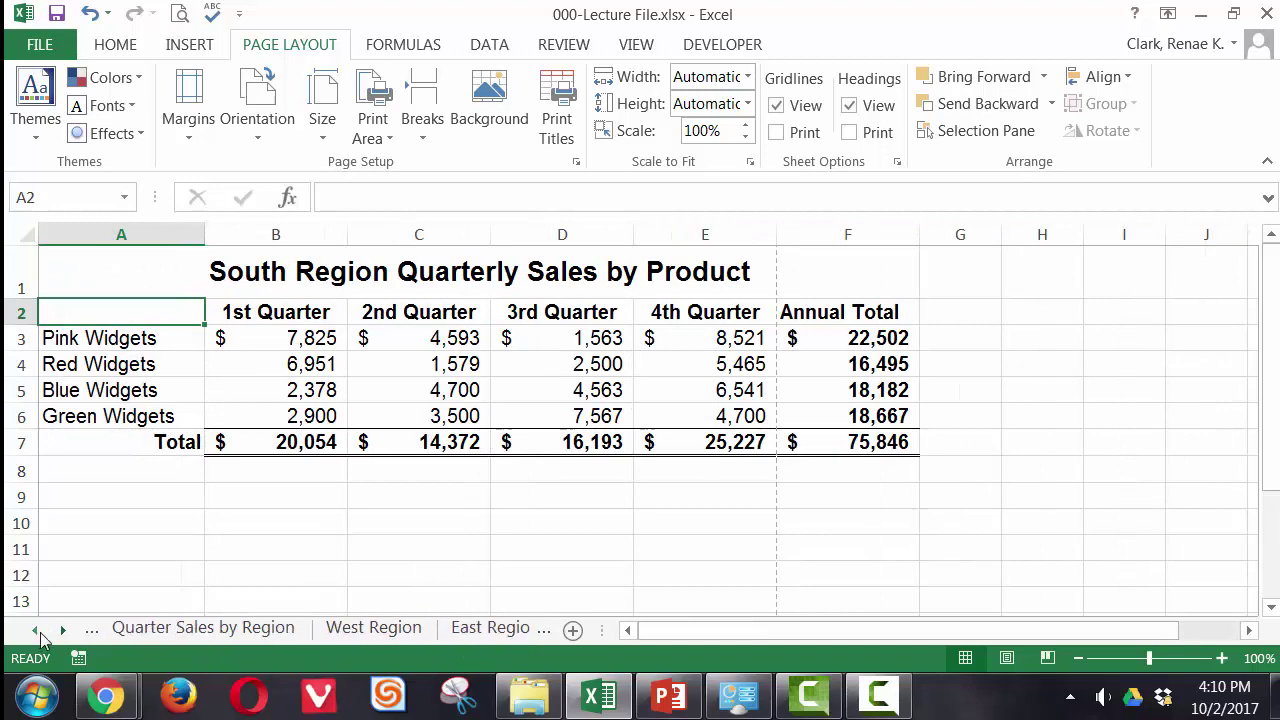
{"action": "left_click", "coordinate": [35, 629]}
{"action": "left_click", "coordinate": [35, 629]}
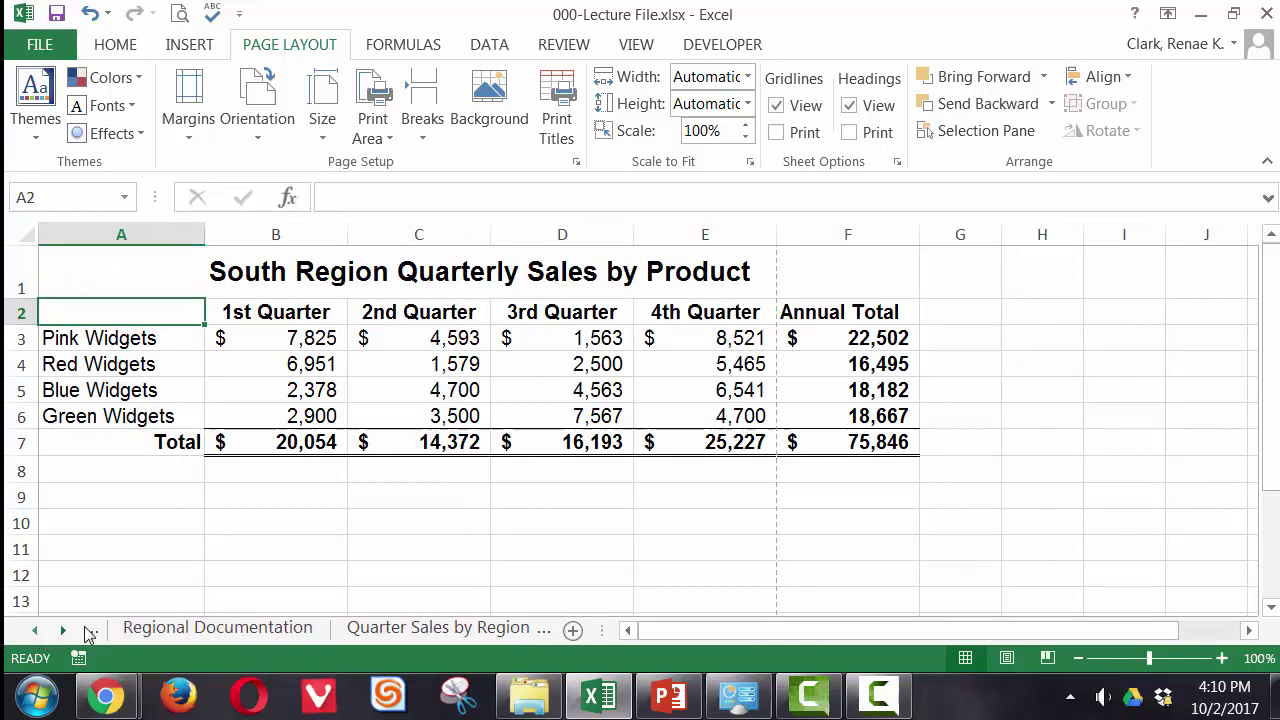
Browse the five sales sheets once more and return to Regional Documentation.
{"action": "left_click", "coordinate": [414, 630]}
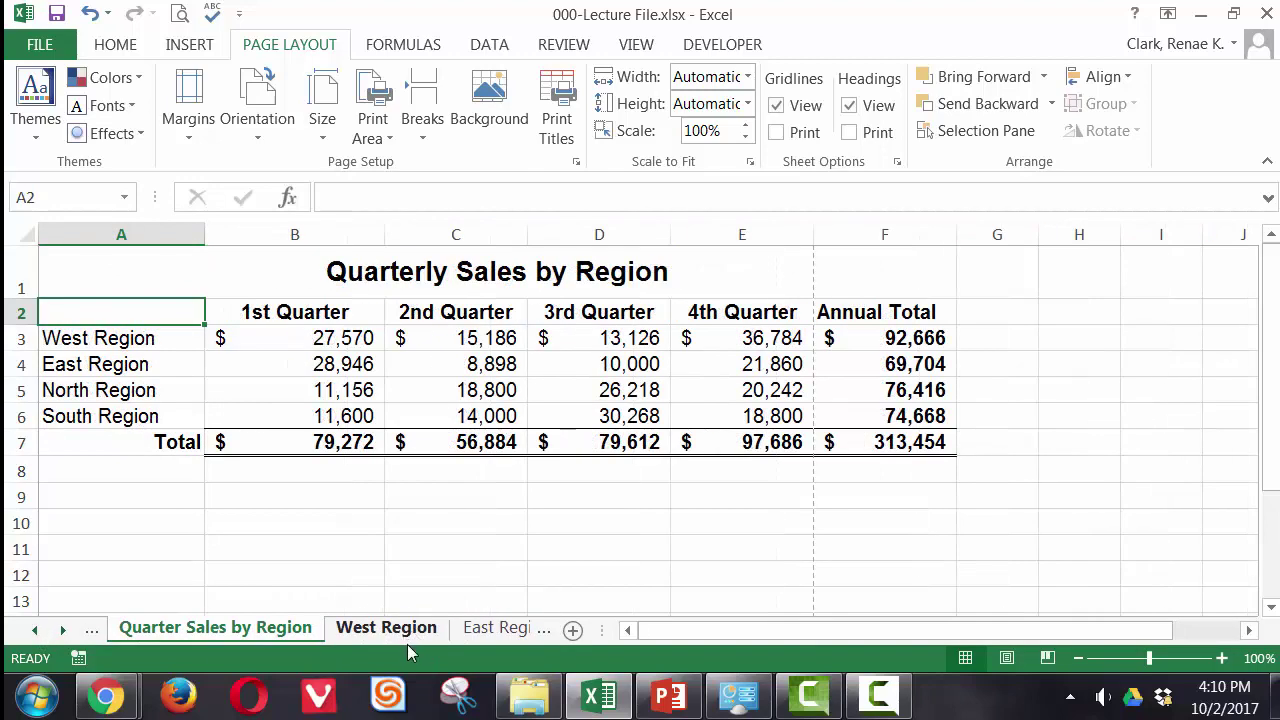
{"action": "left_click", "coordinate": [408, 640]}
{"action": "left_click", "coordinate": [485, 632]}
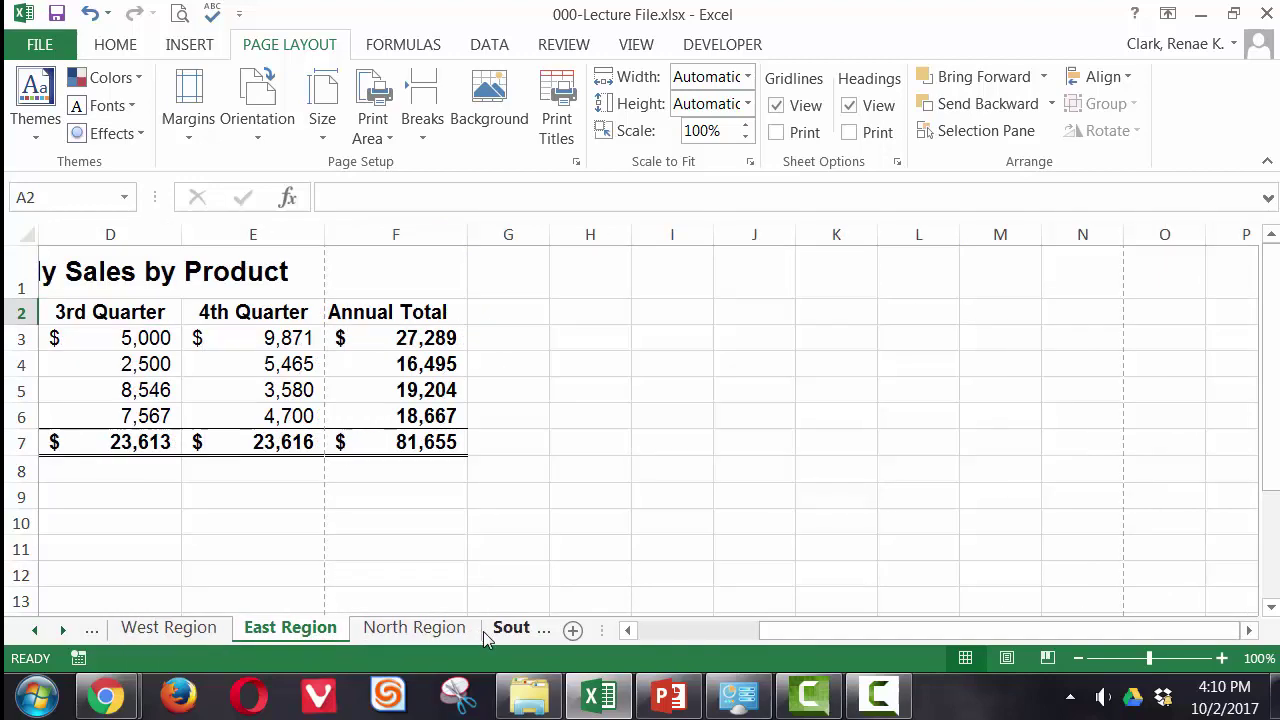
{"action": "left_click", "coordinate": [436, 632]}
{"action": "left_click", "coordinate": [500, 630]}
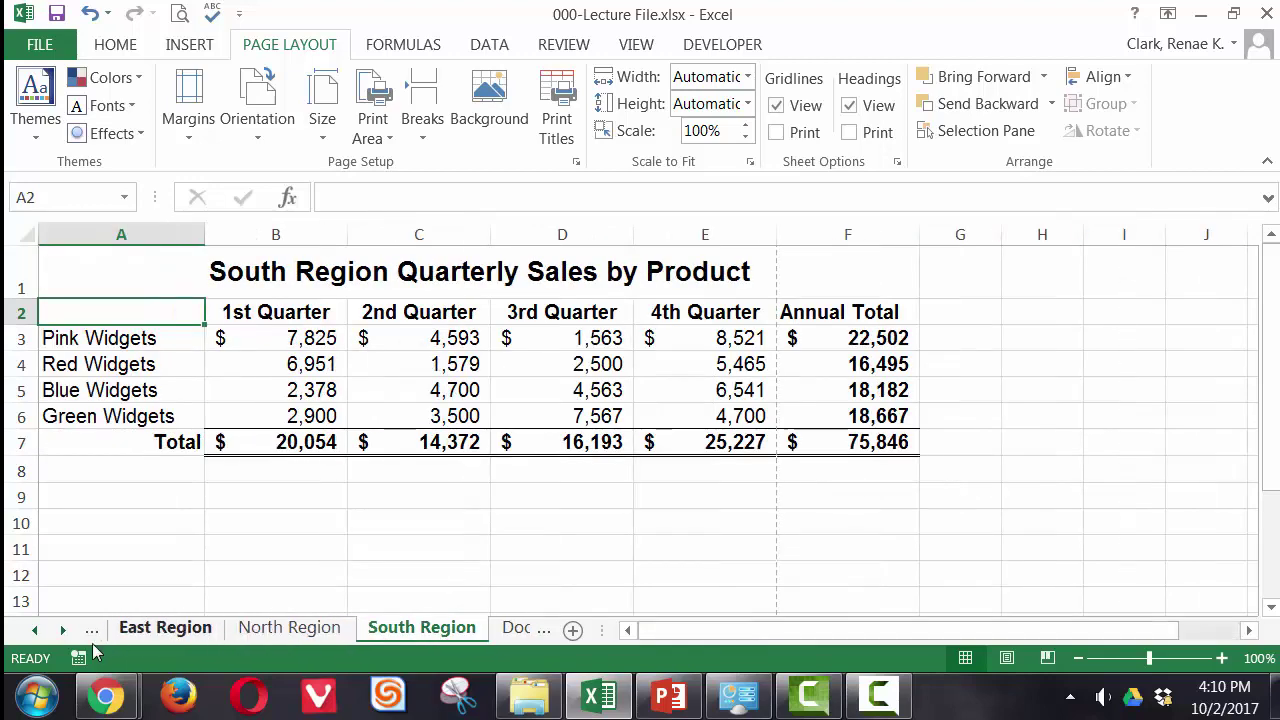
{"action": "left_click", "coordinate": [35, 629]}
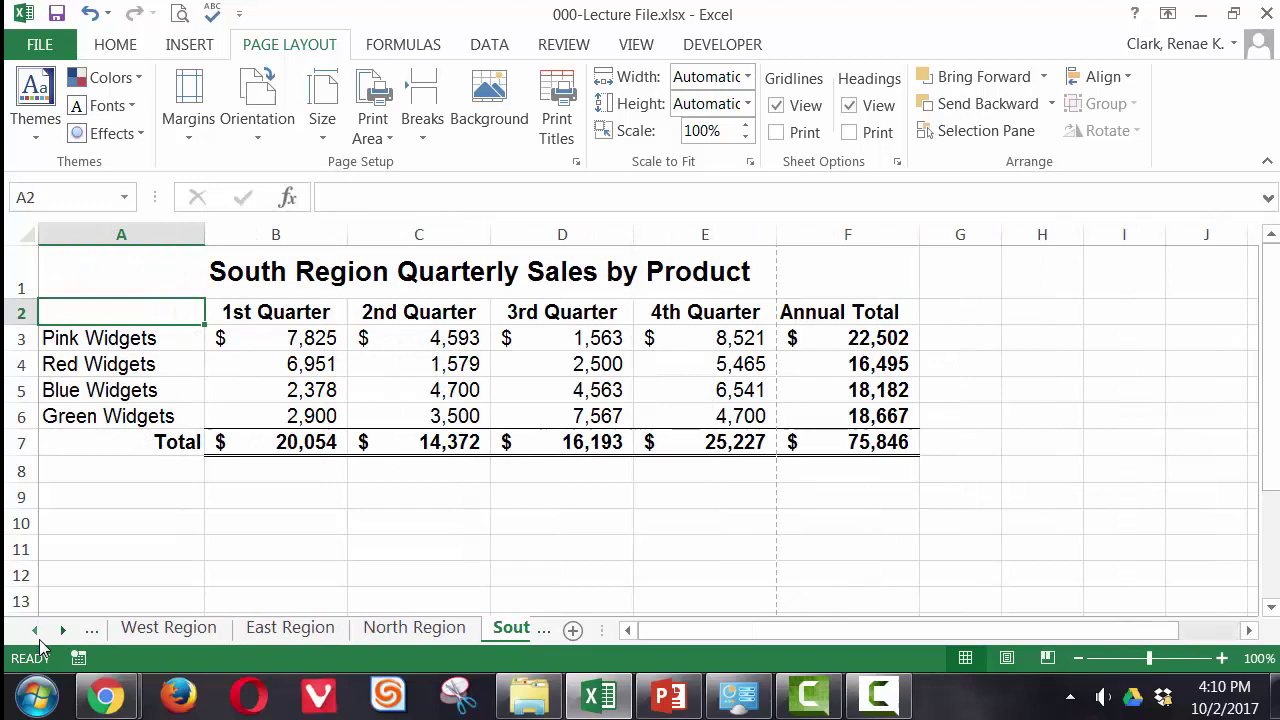
{"action": "left_click", "coordinate": [38, 640]}
{"action": "left_click", "coordinate": [38, 640]}
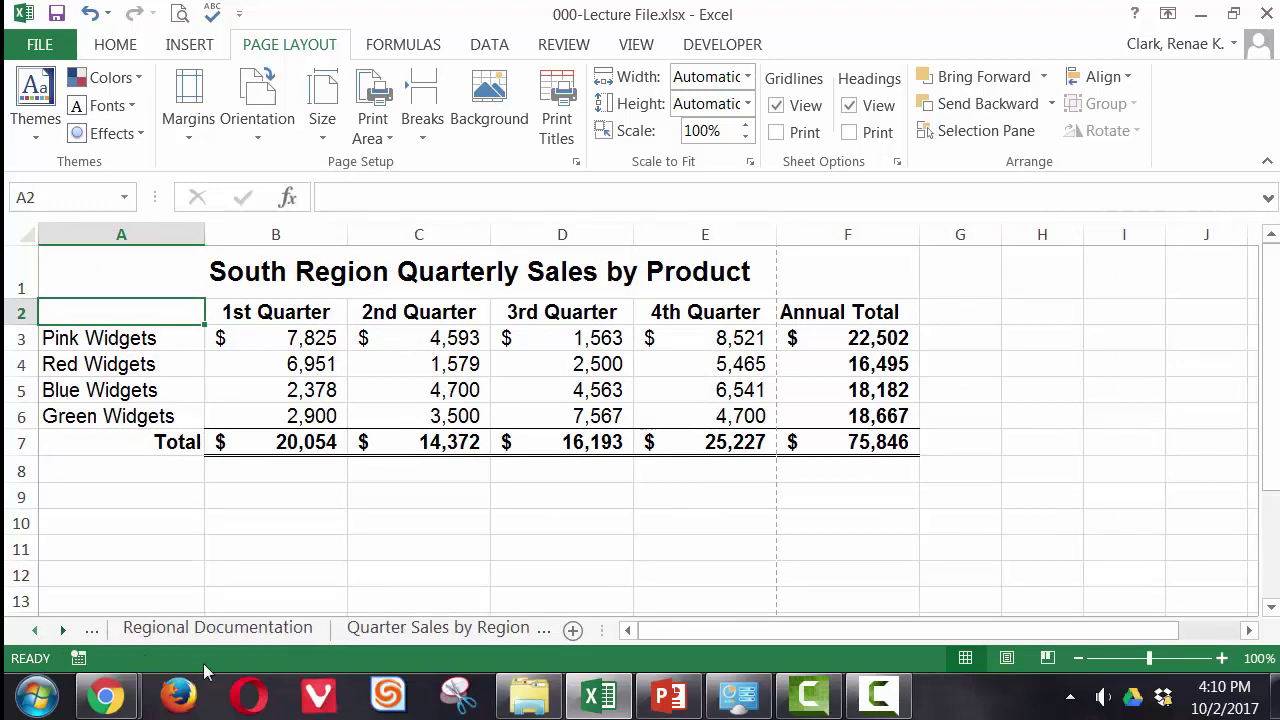
{"action": "left_click", "coordinate": [258, 632]}
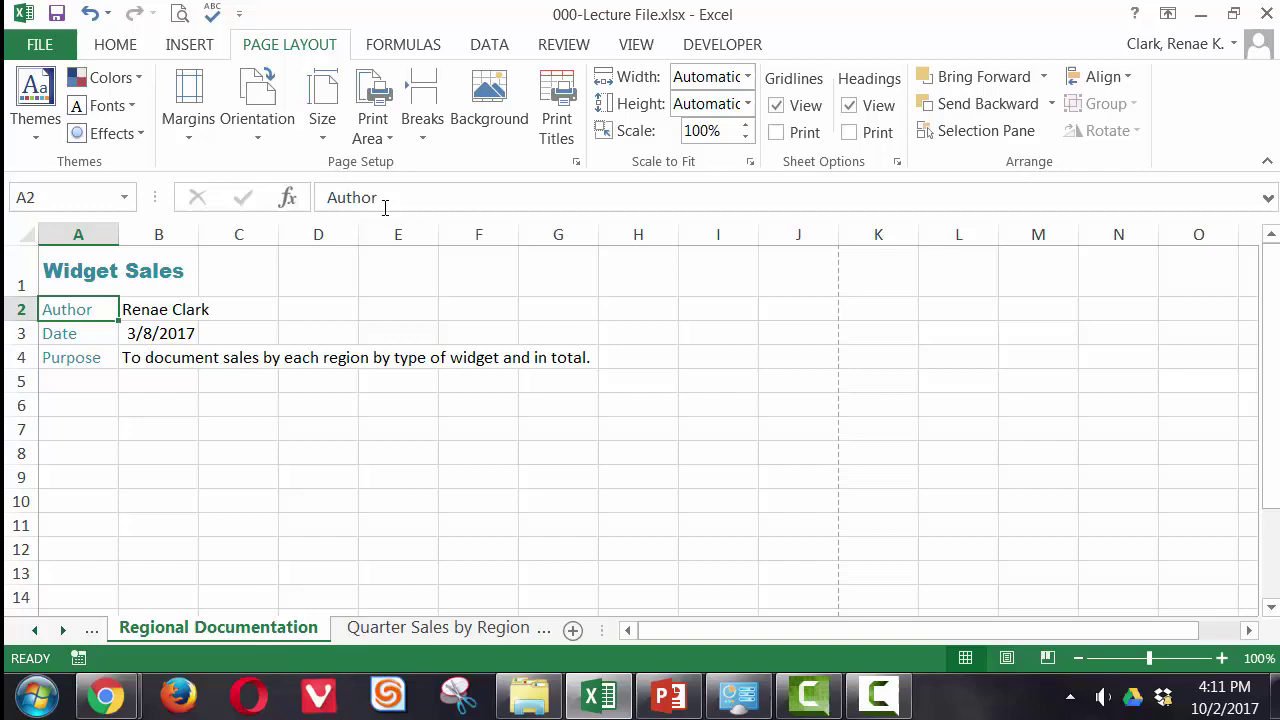
Bring up Page Setup and preview how Regional Documentation will print.
{"action": "left_click", "coordinate": [576, 162]}
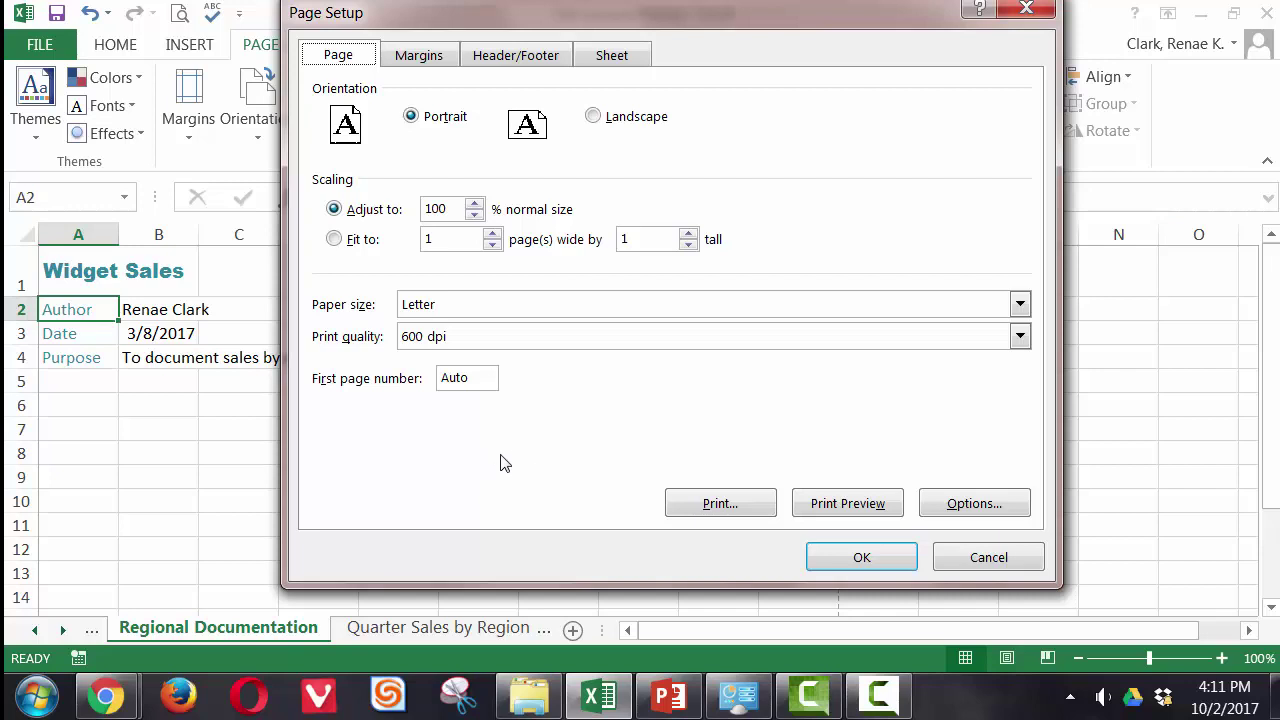
{"action": "left_click_drag", "start_coordinate": [436, 18], "coordinate": [522, 39]}
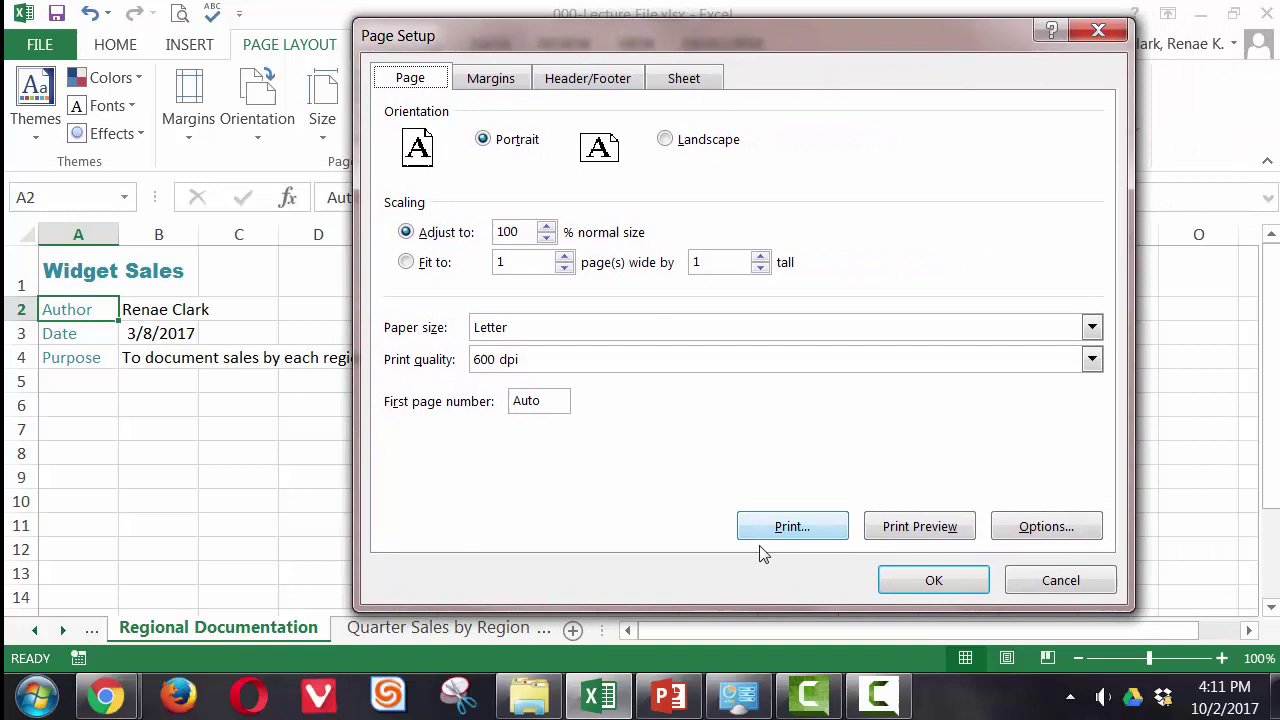
{"action": "left_click", "coordinate": [890, 520]}
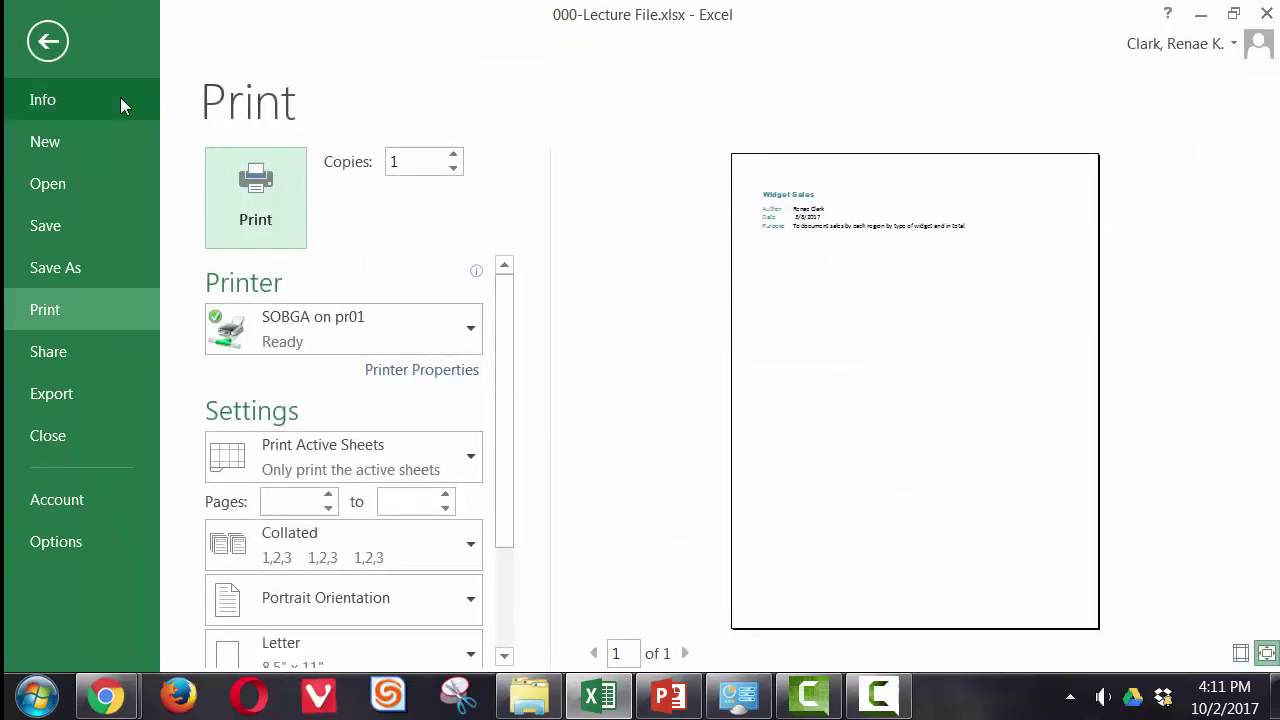
{"action": "left_click", "coordinate": [48, 41]}
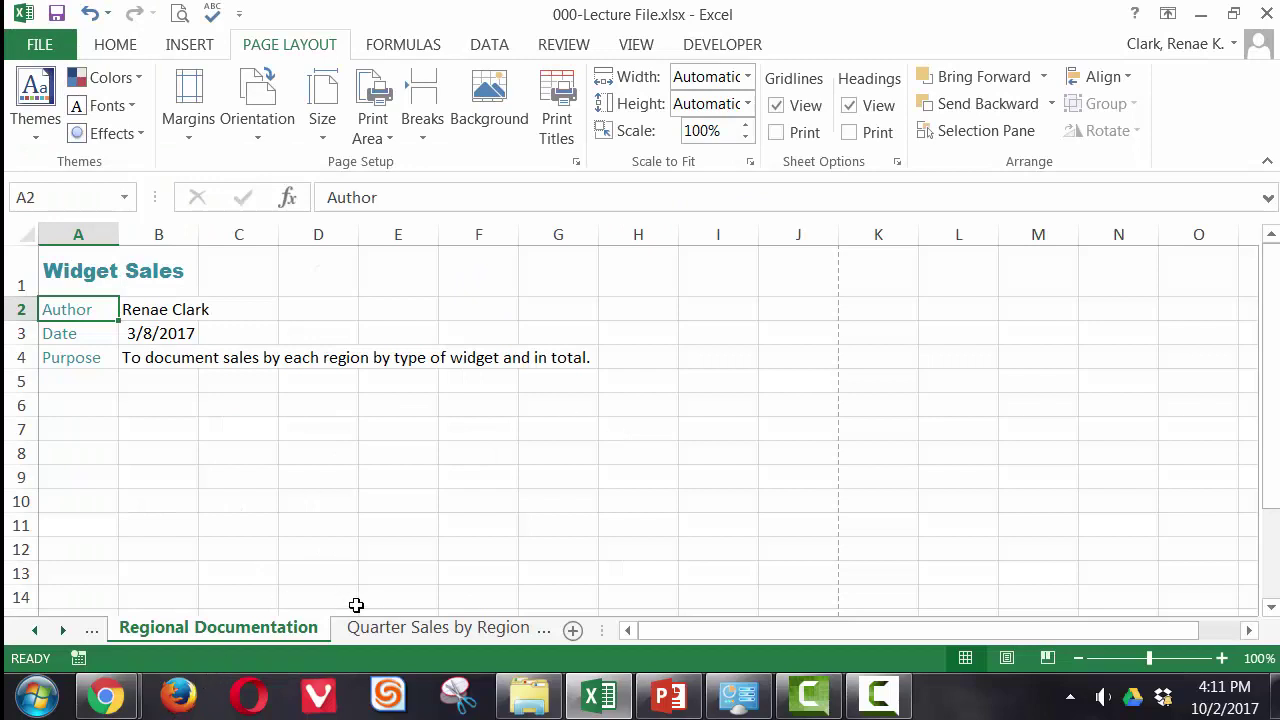
Create a custom footer: 'Source:' with file and sheet name left, 'Printed On:' with date and time right.
{"action": "left_click", "coordinate": [576, 165]}
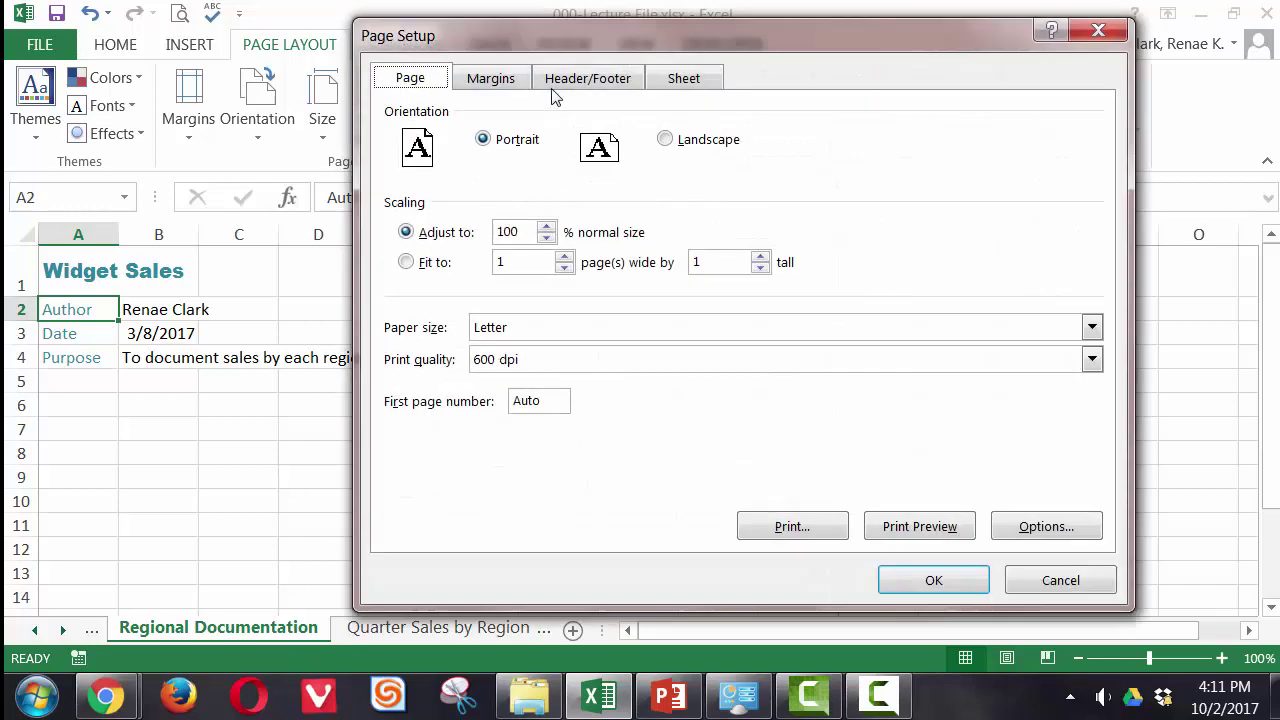
{"action": "left_click", "coordinate": [587, 84]}
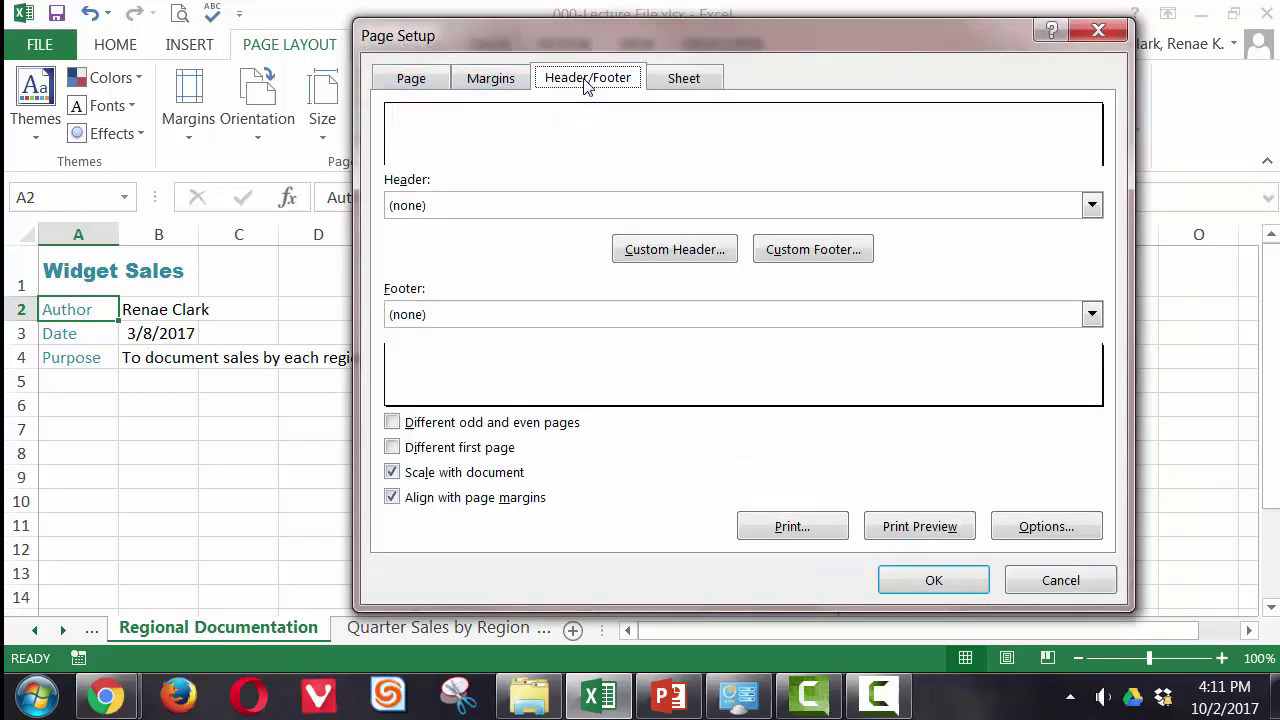
{"action": "left_click", "coordinate": [789, 255]}
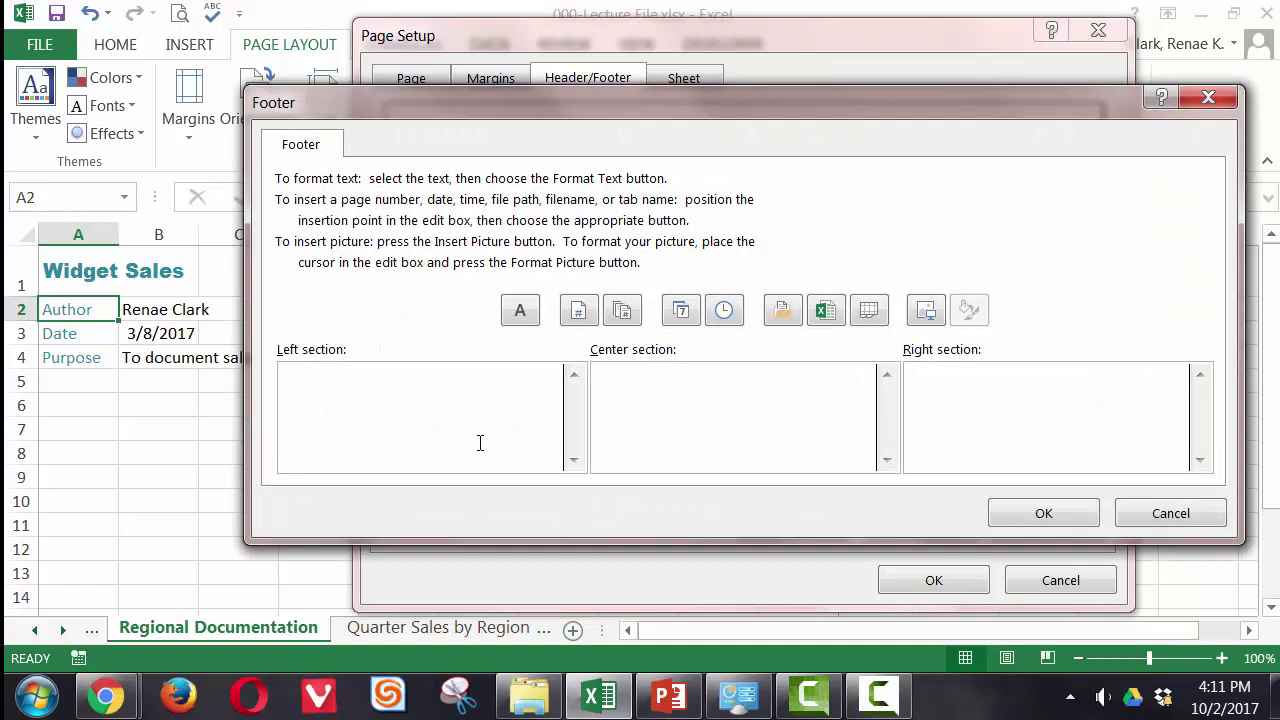
{"action": "type", "text": "Source:"}
{"action": "left_click", "coordinate": [826, 312]}
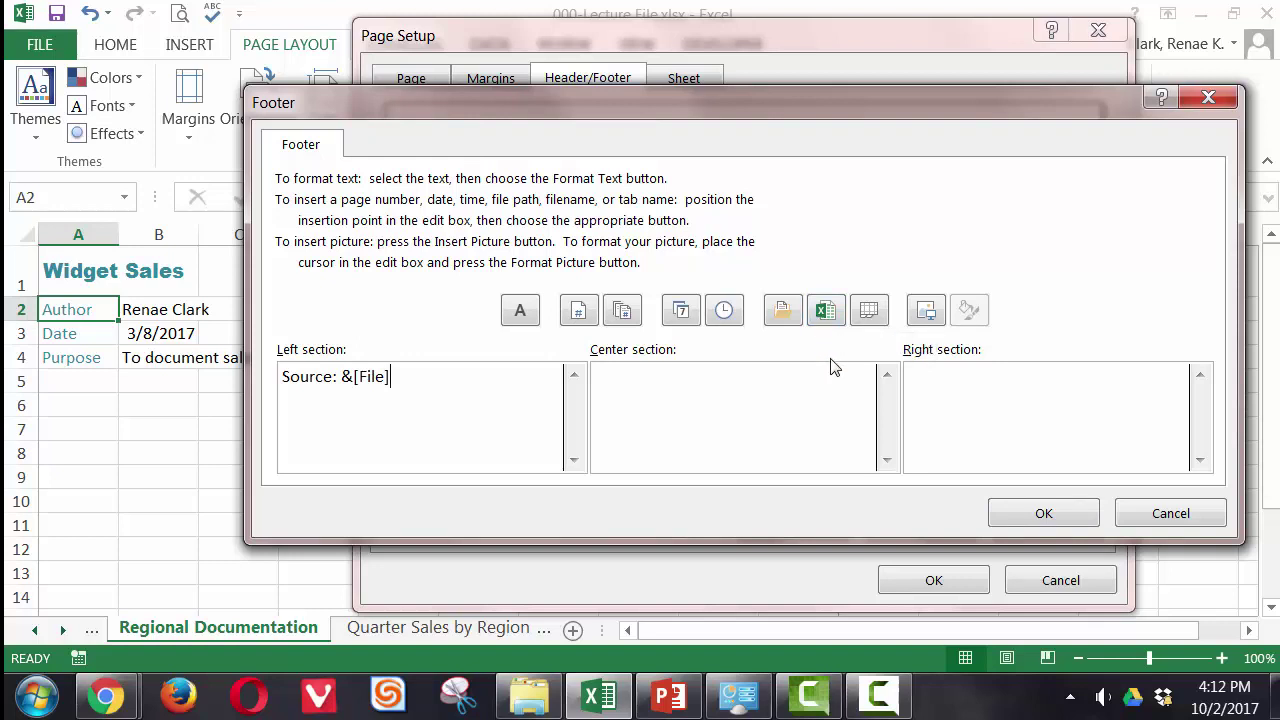
{"action": "left_click", "coordinate": [869, 312]}
{"action": "type", "text": "Printed On :"}
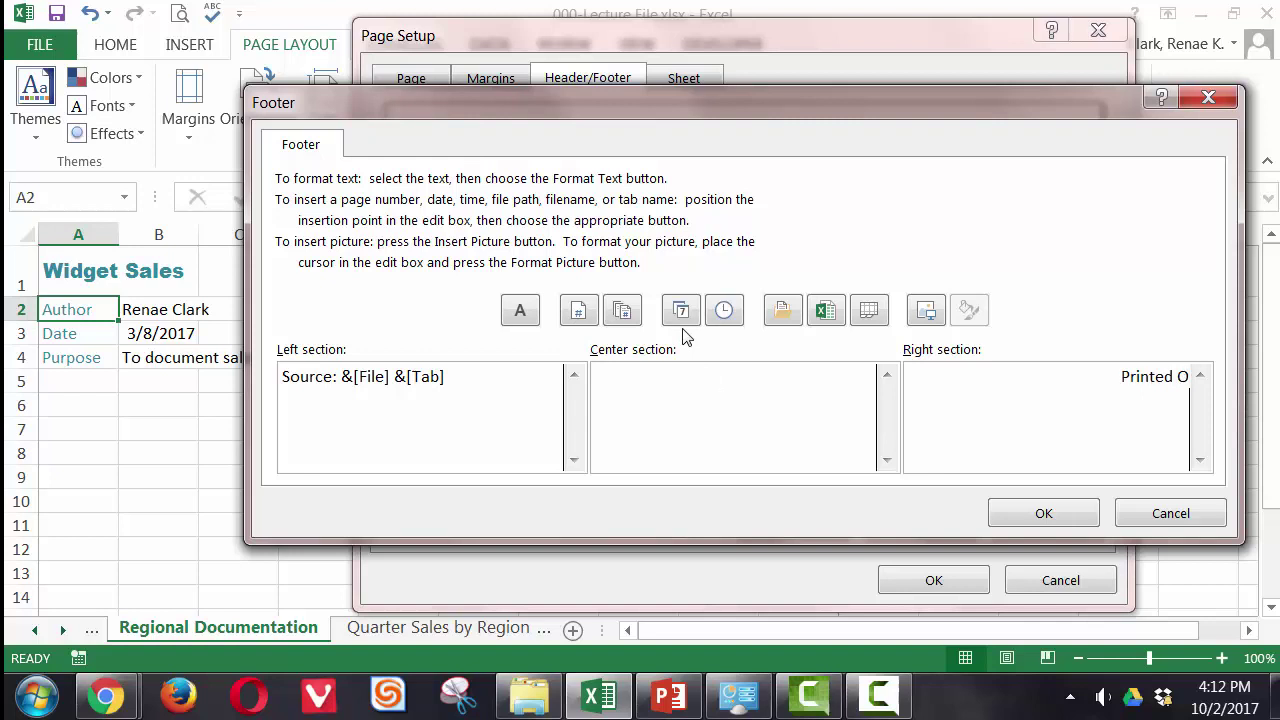
{"action": "left_click", "coordinate": [688, 314]}
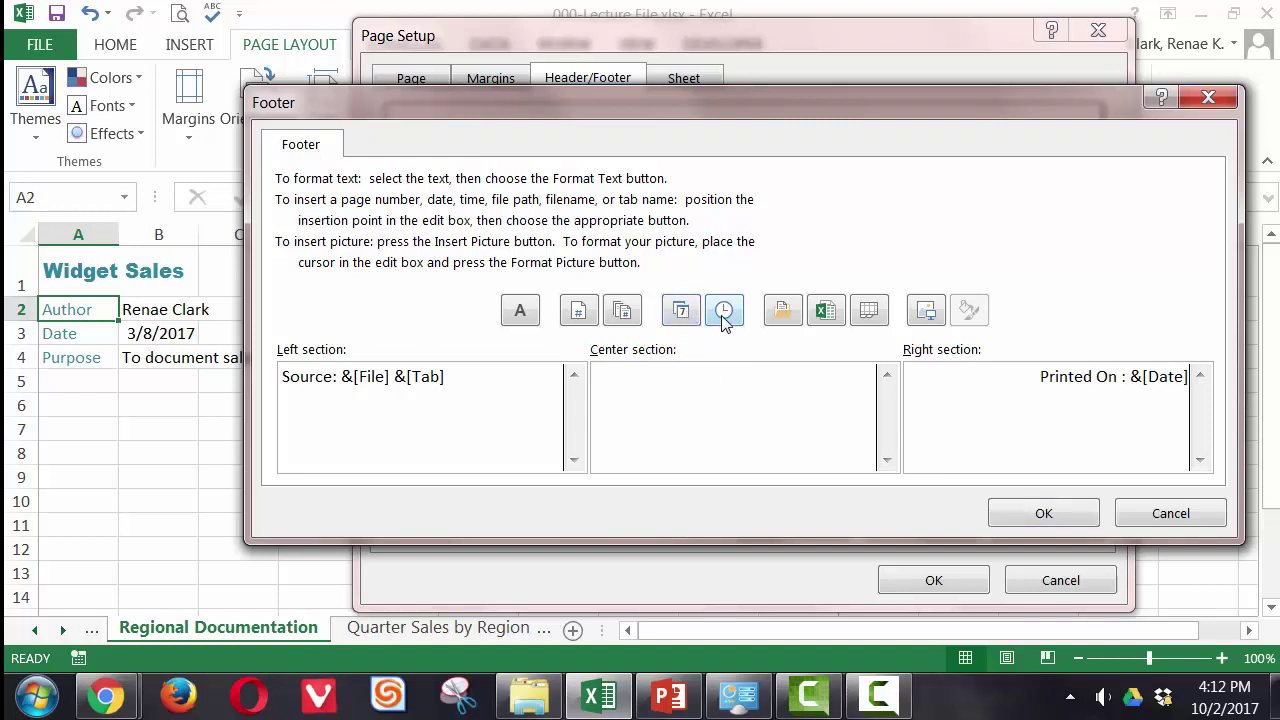
{"action": "left_click", "coordinate": [724, 314]}
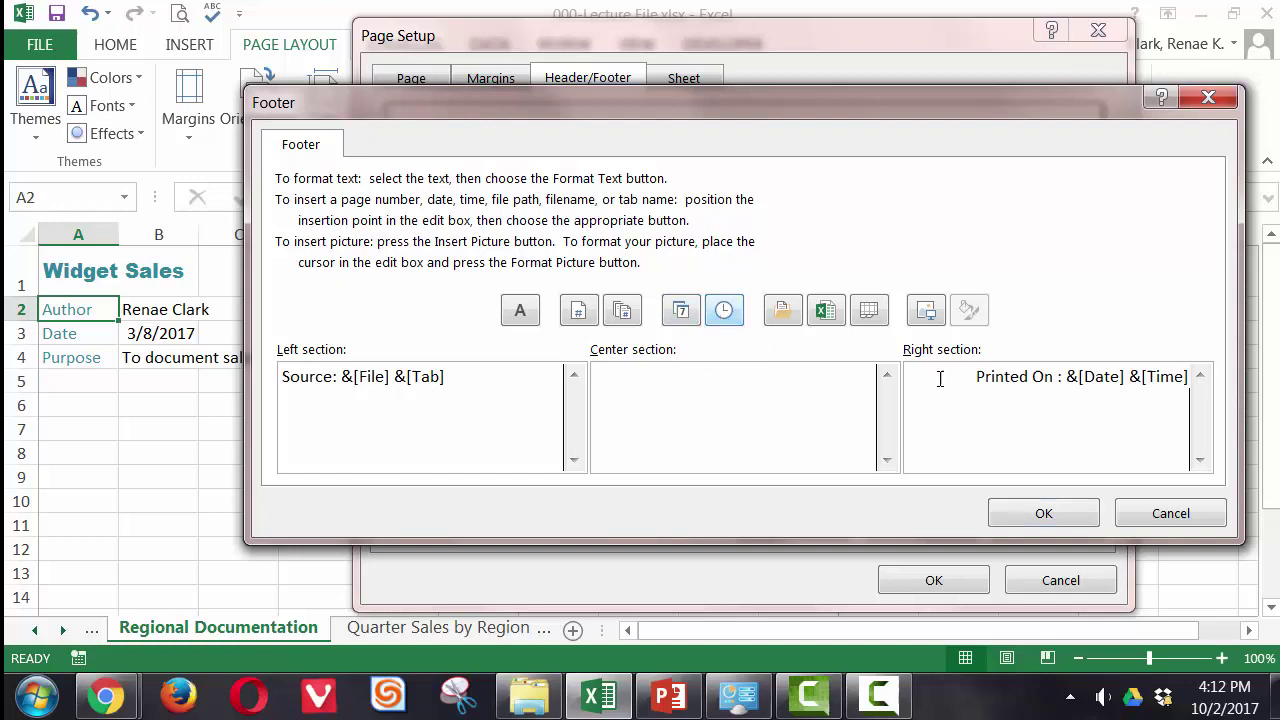
{"action": "left_click", "coordinate": [1055, 516]}
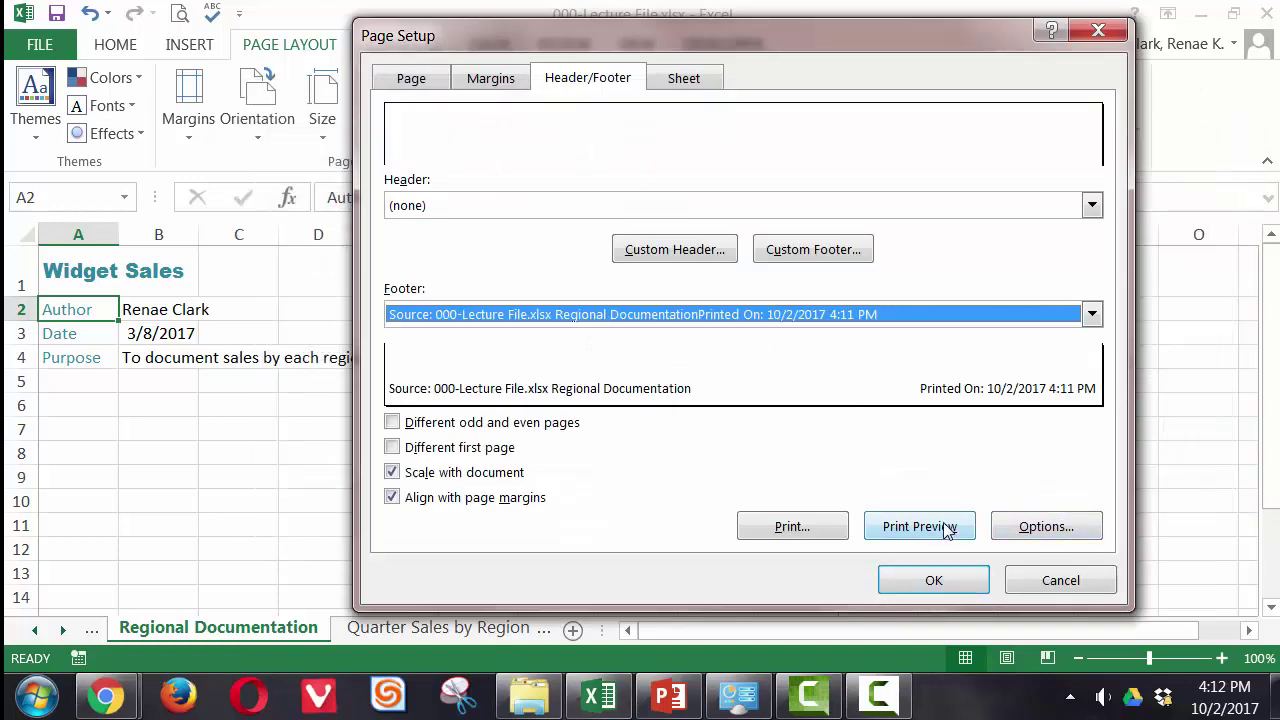
Inspect the footer's file, sheet, date and time at actual size in print preview, then return to the worksheet.
{"action": "left_click", "coordinate": [946, 530]}
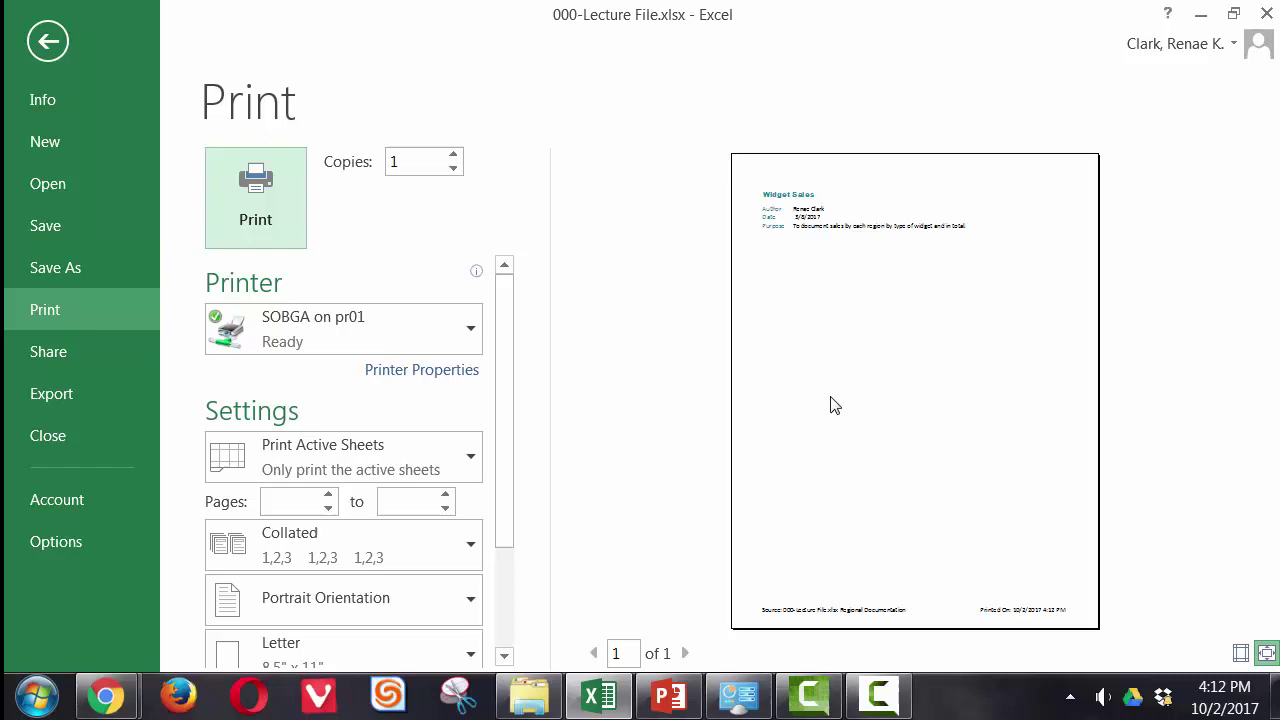
{"action": "left_click", "coordinate": [963, 600]}
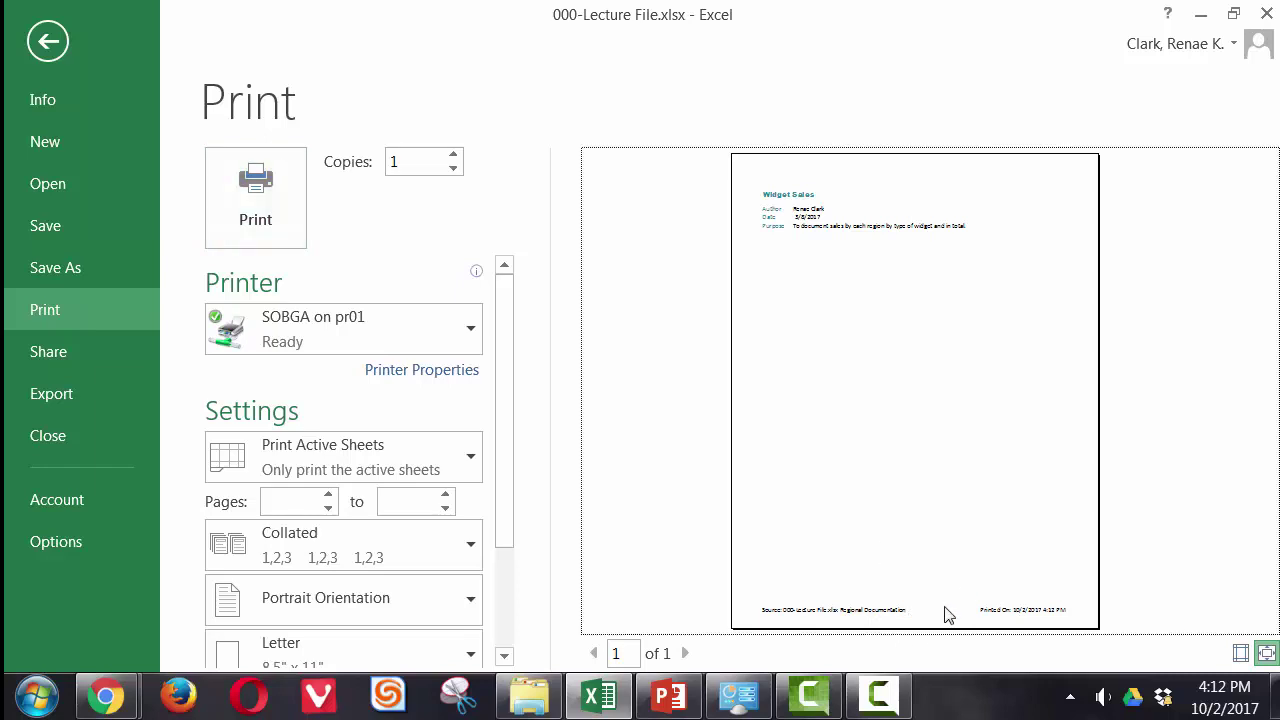
{"action": "left_click", "coordinate": [1240, 652]}
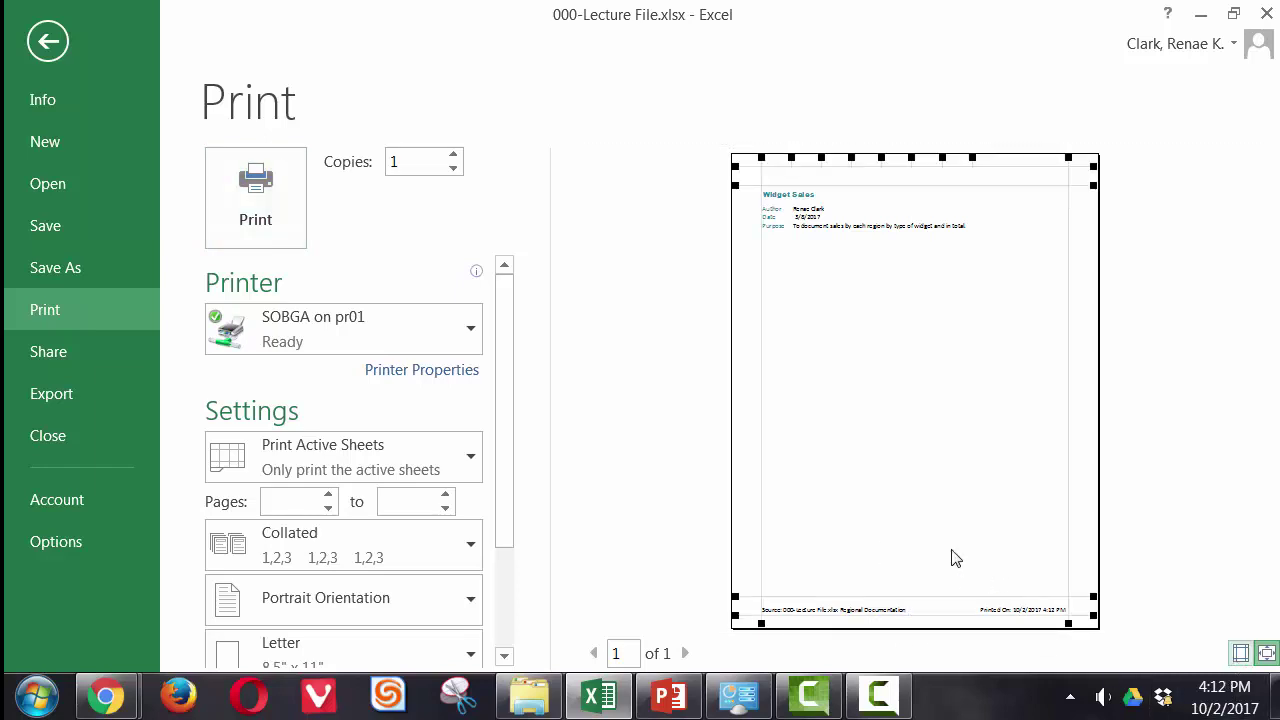
{"action": "left_click", "coordinate": [955, 558]}
{"action": "scroll", "coordinate": [955, 558], "scroll_direction": "down", "scroll_amount": 10}
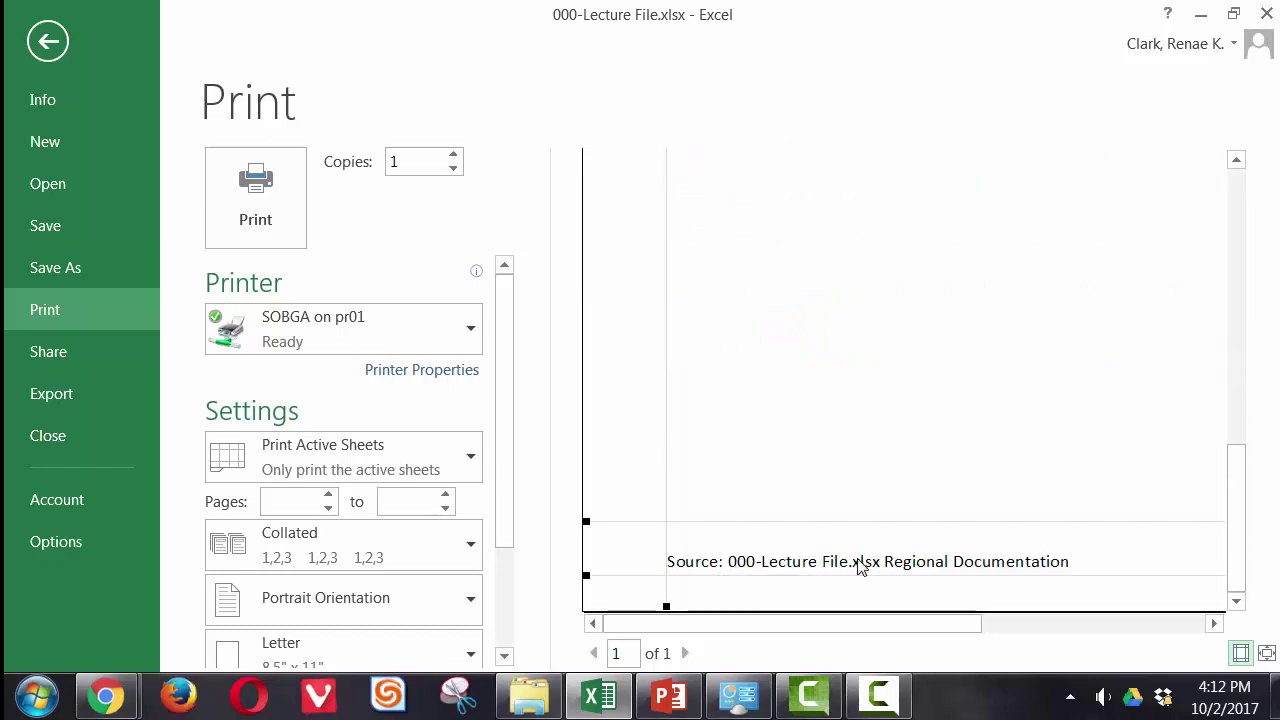
{"action": "left_click", "coordinate": [1150, 628]}
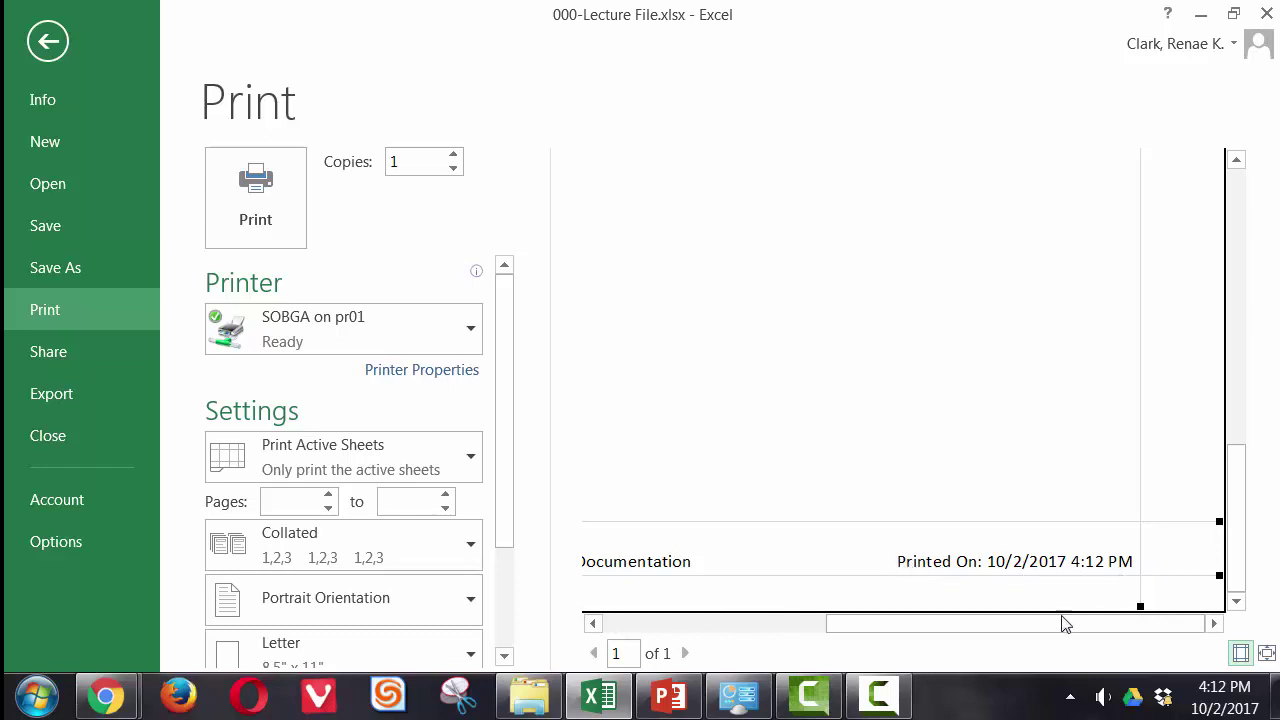
{"action": "left_click_drag", "start_coordinate": [1063, 623], "coordinate": [808, 635]}
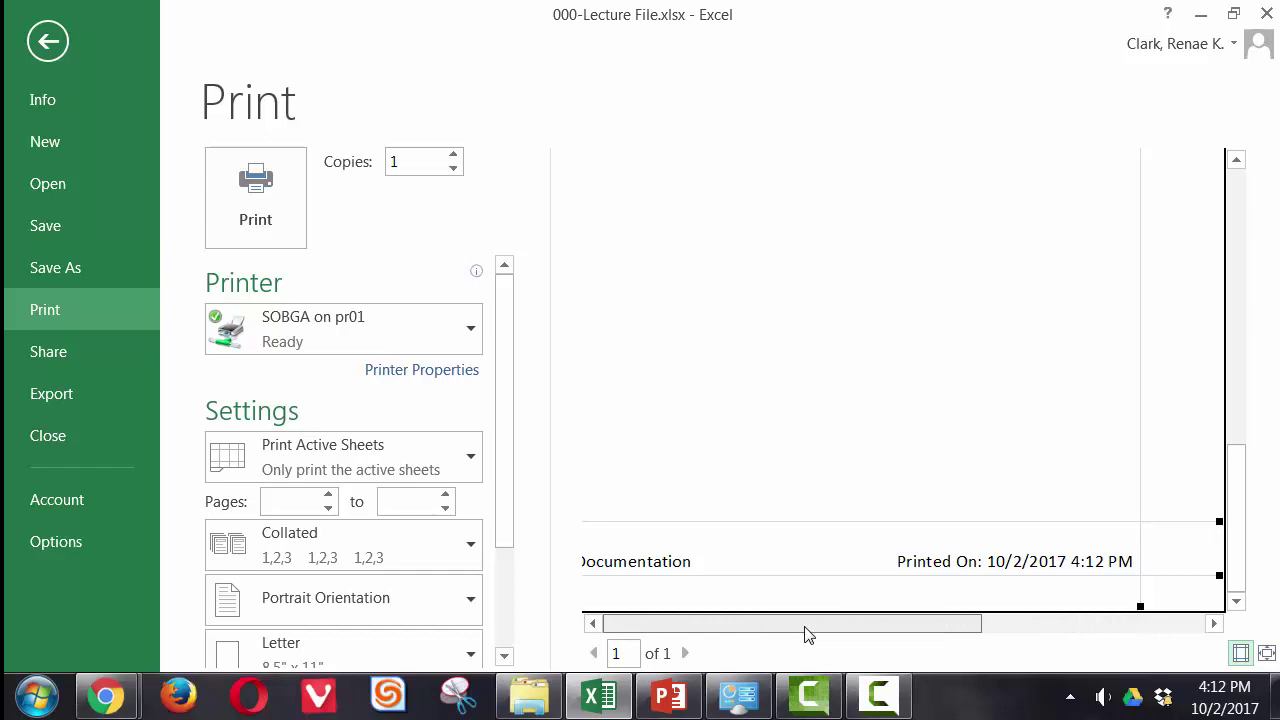
{"action": "scroll", "coordinate": [803, 431], "scroll_direction": "up", "scroll_amount": 5}
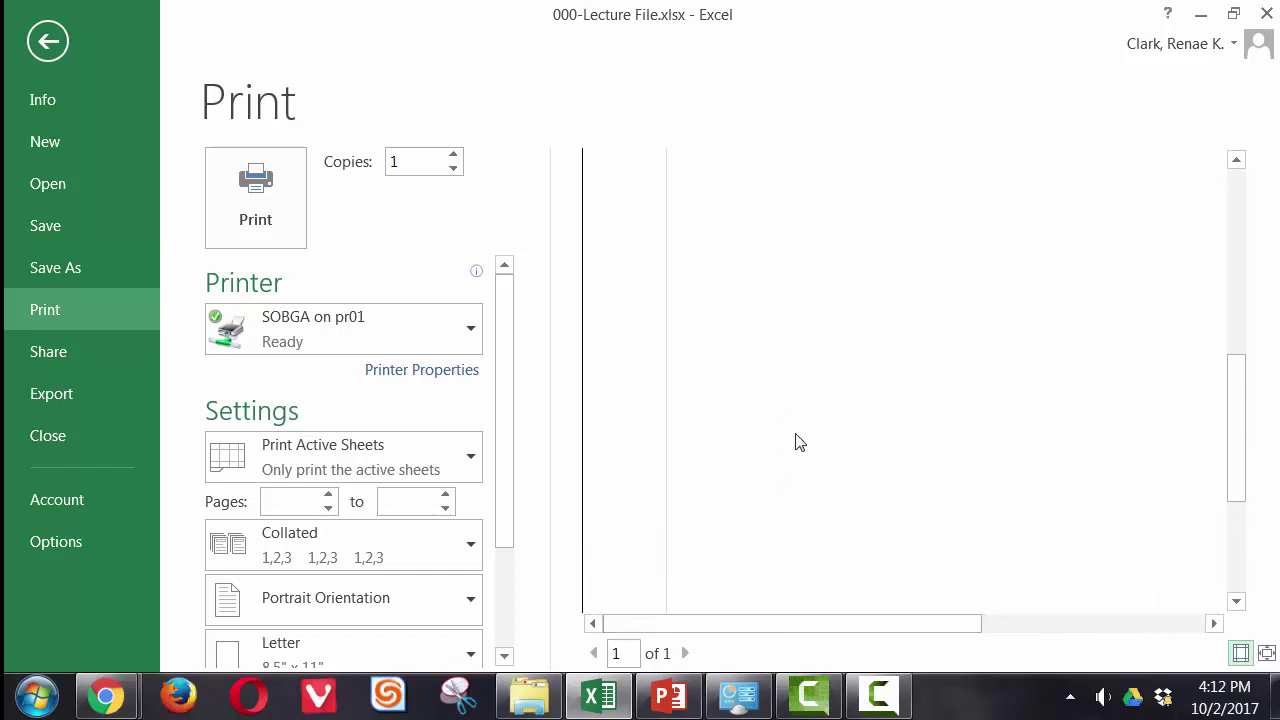
{"action": "scroll", "coordinate": [826, 450], "scroll_direction": "up", "scroll_amount": 3}
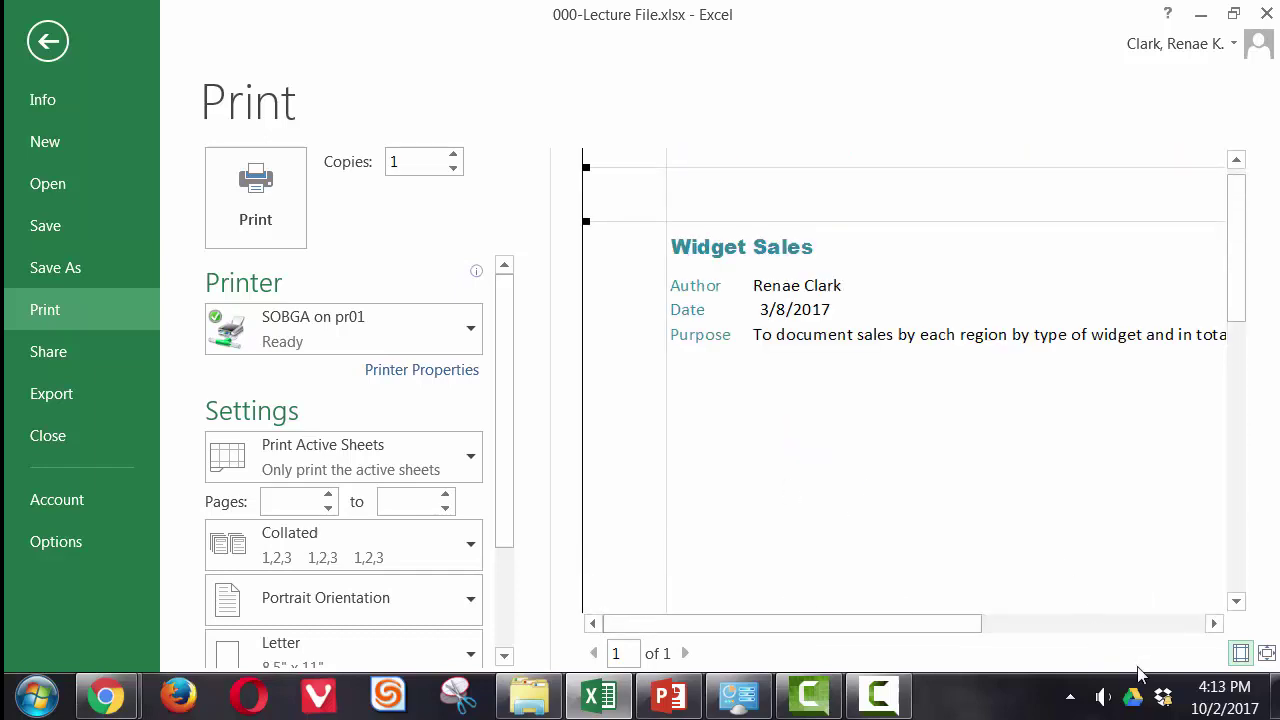
{"action": "left_click", "coordinate": [1266, 655]}
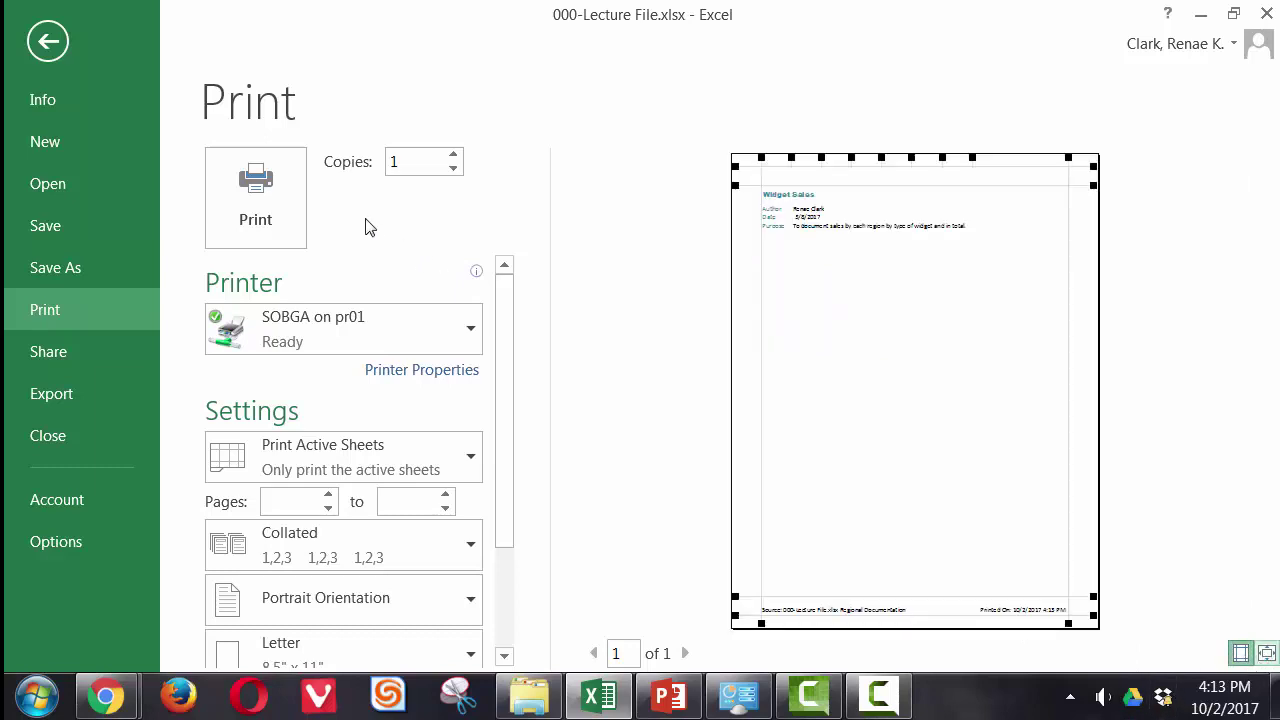
{"action": "left_click", "coordinate": [39, 55]}
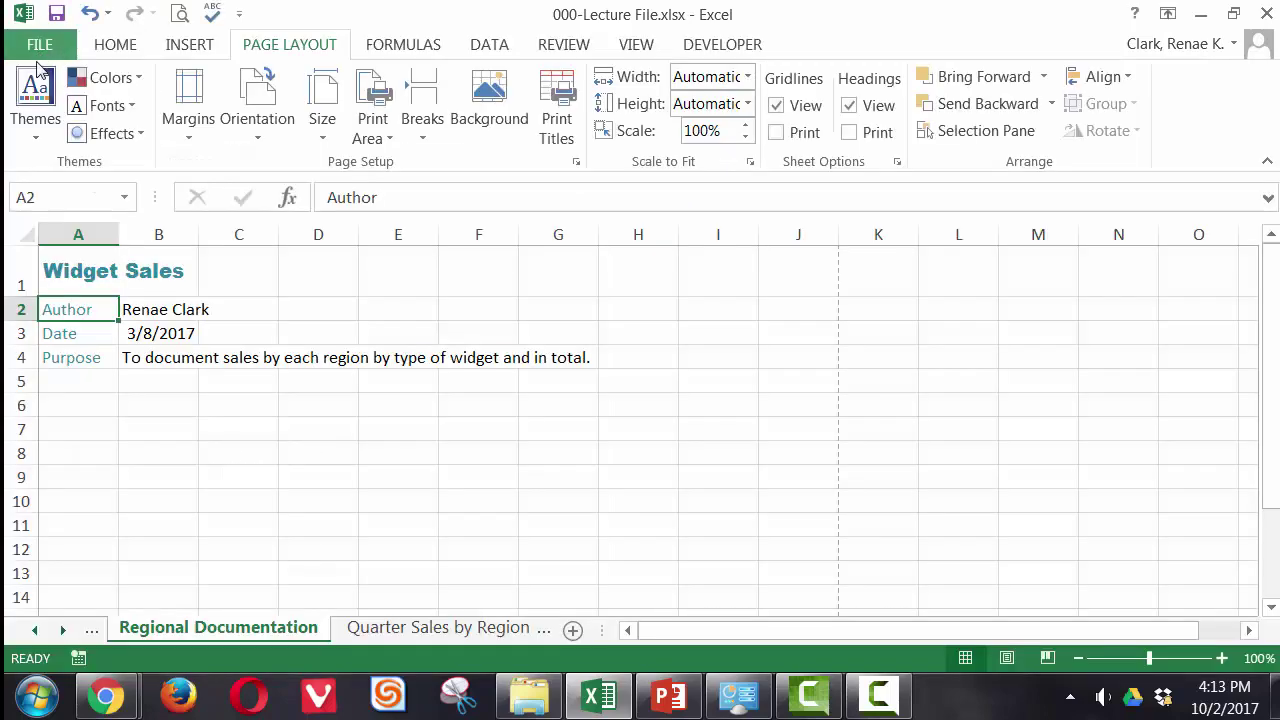
Select Quarter Sales by Region and Shift-select South Region to group the five sales sheets.
{"action": "left_click", "coordinate": [355, 634]}
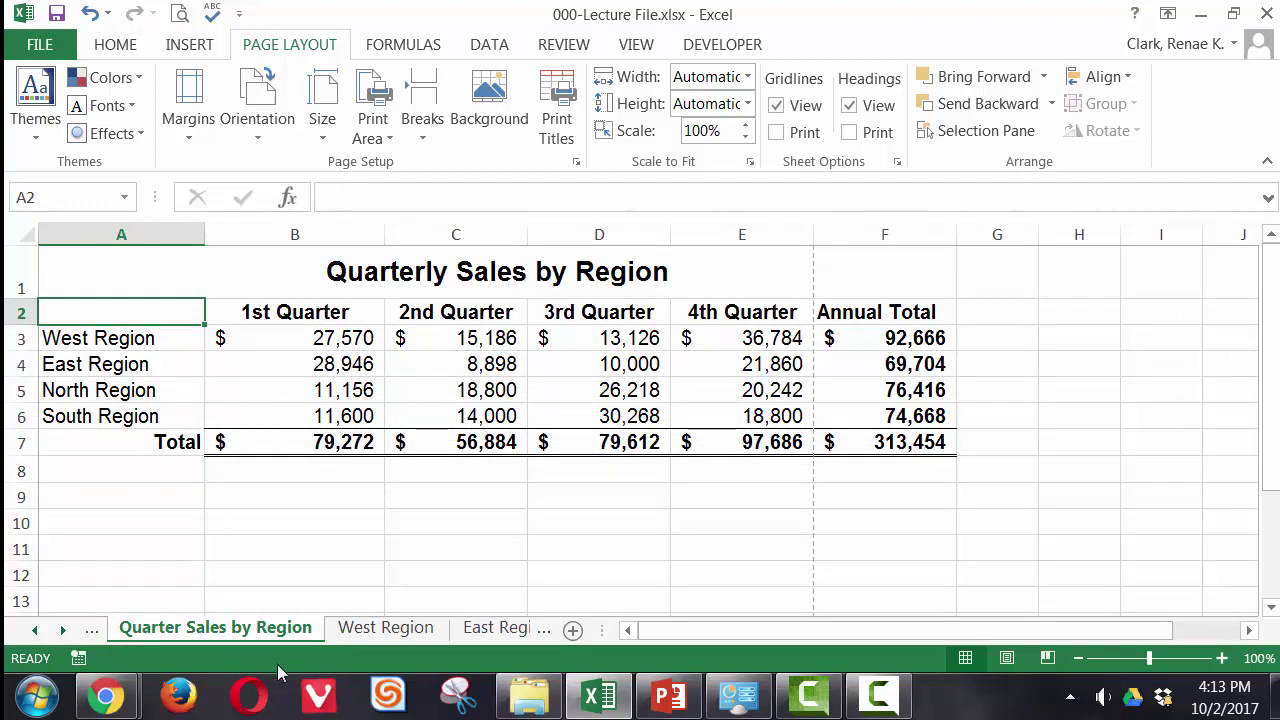
{"action": "left_click", "coordinate": [62, 630]}
{"action": "left_click", "coordinate": [62, 630]}
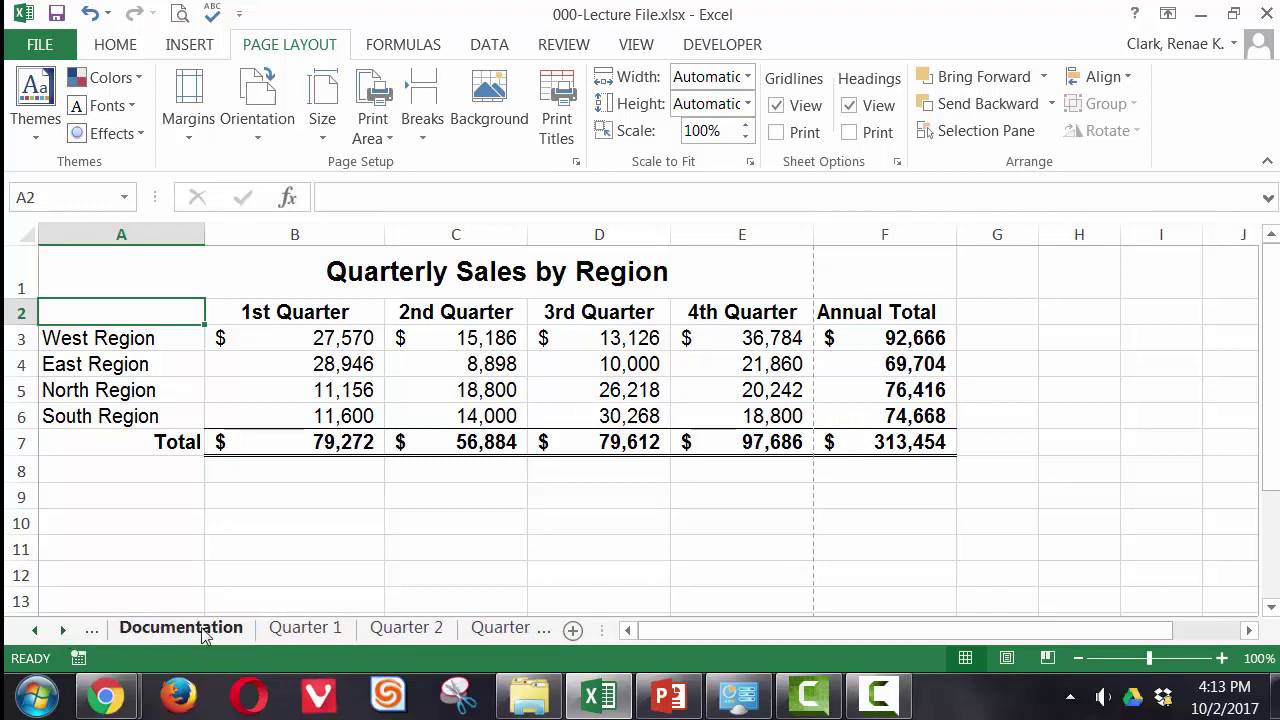
{"action": "left_click", "coordinate": [420, 628], "text": "shift"}
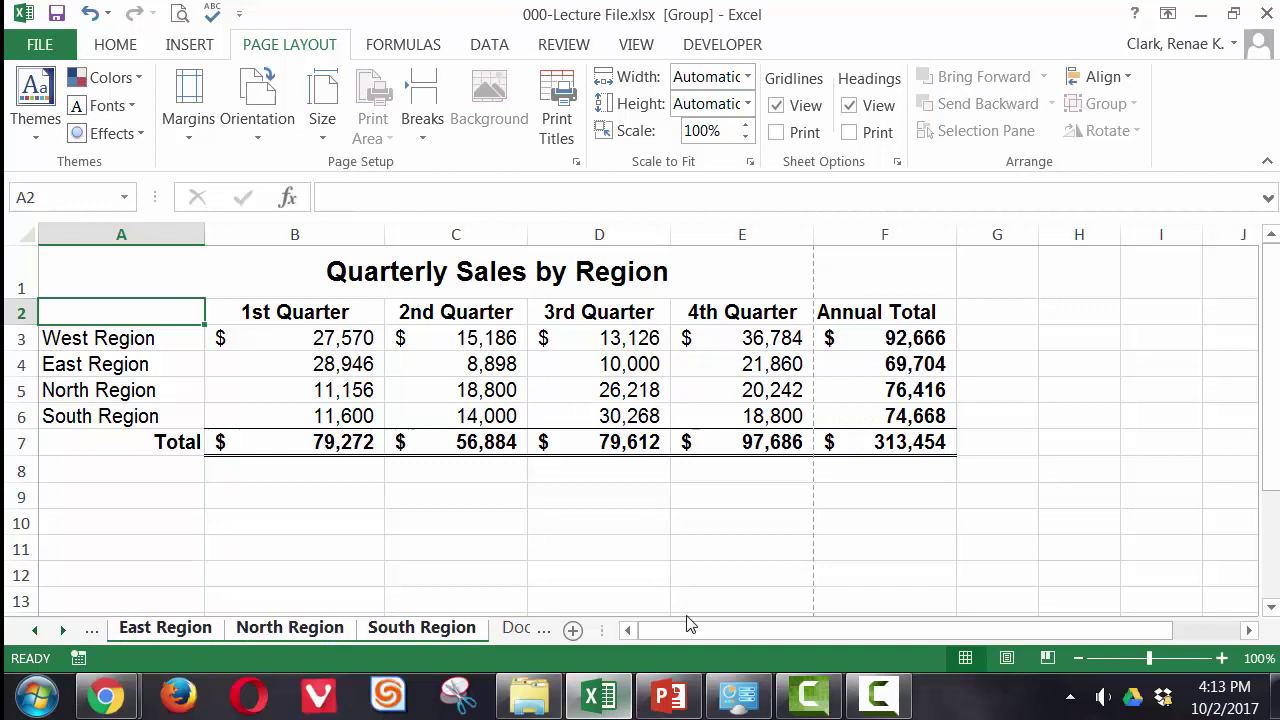
{"action": "left_click_drag", "start_coordinate": [602, 630], "coordinate": [858, 622]}
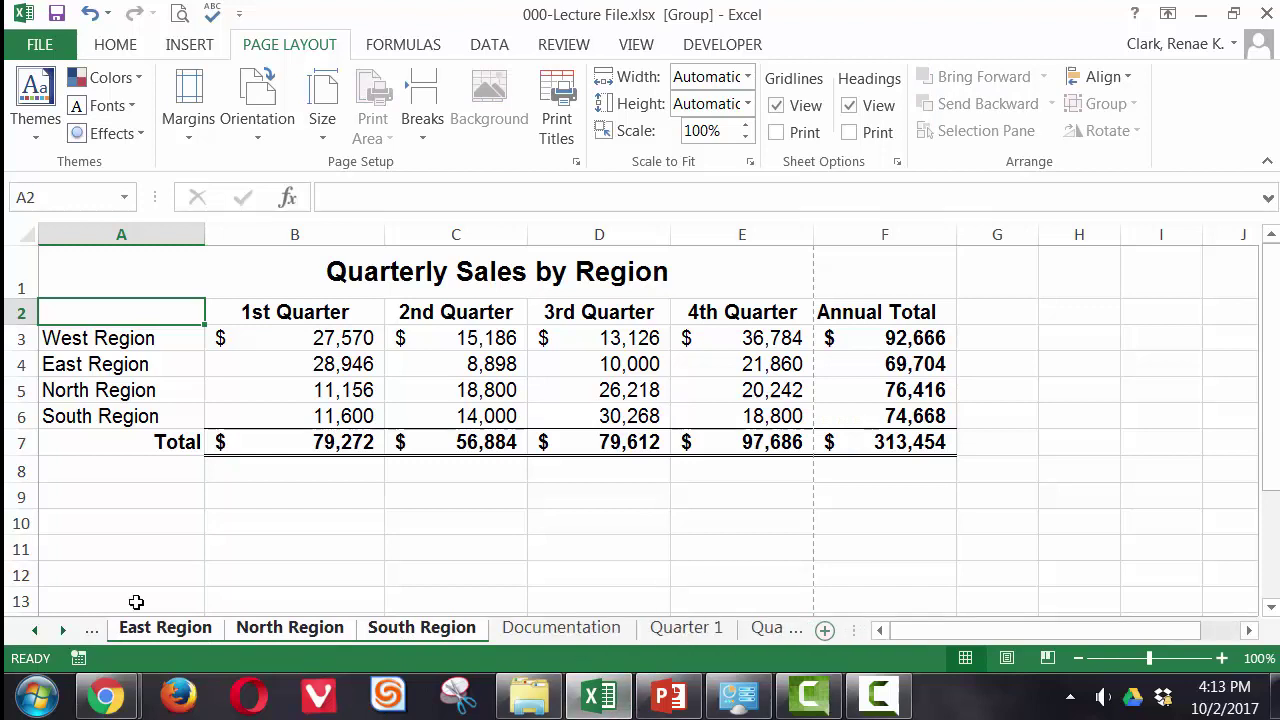
{"action": "left_click", "coordinate": [36, 631]}
{"action": "left_click", "coordinate": [36, 631]}
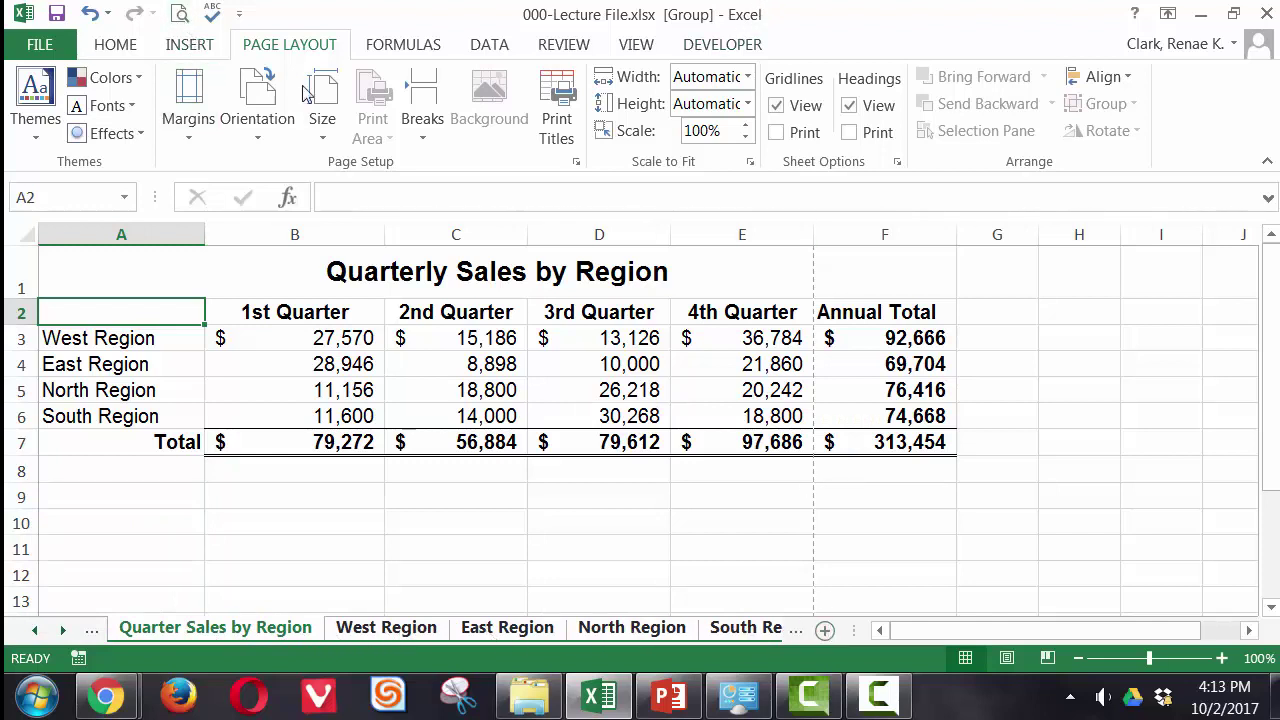
Open the grouped sheets' print preview and page forward to page 7 of 10.
{"action": "left_click", "coordinate": [180, 14]}
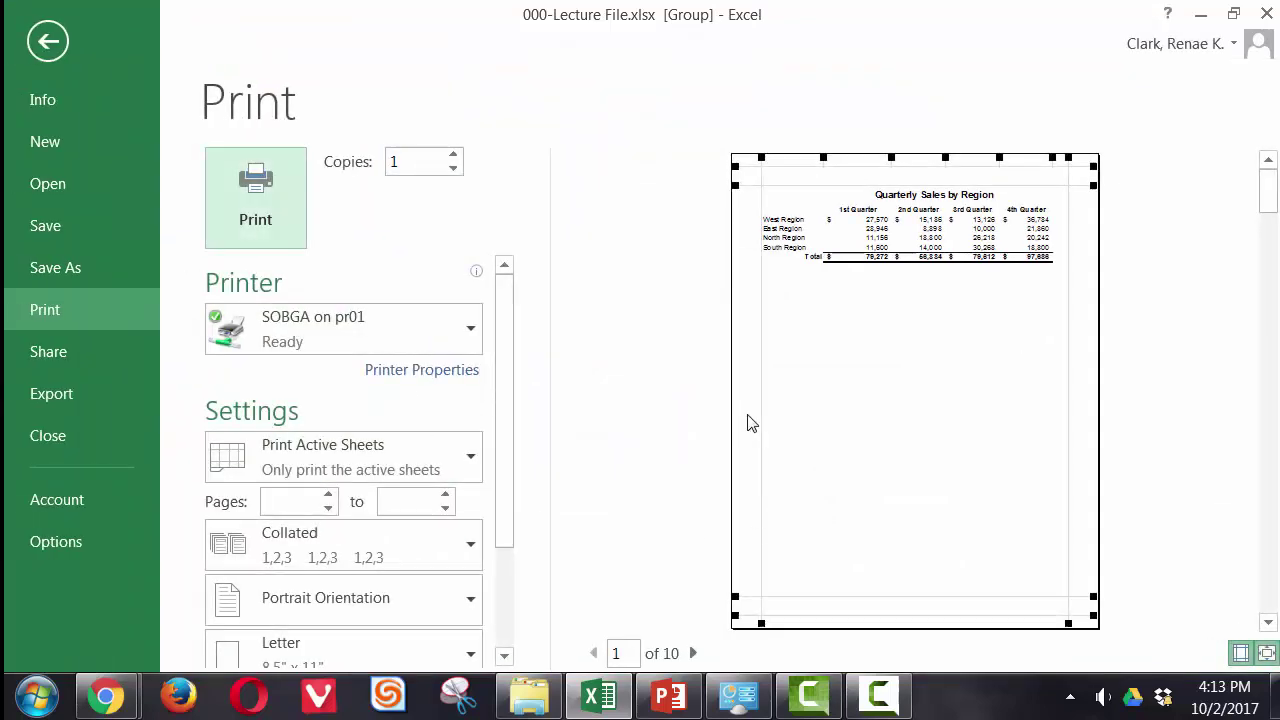
{"action": "left_click", "coordinate": [694, 653]}
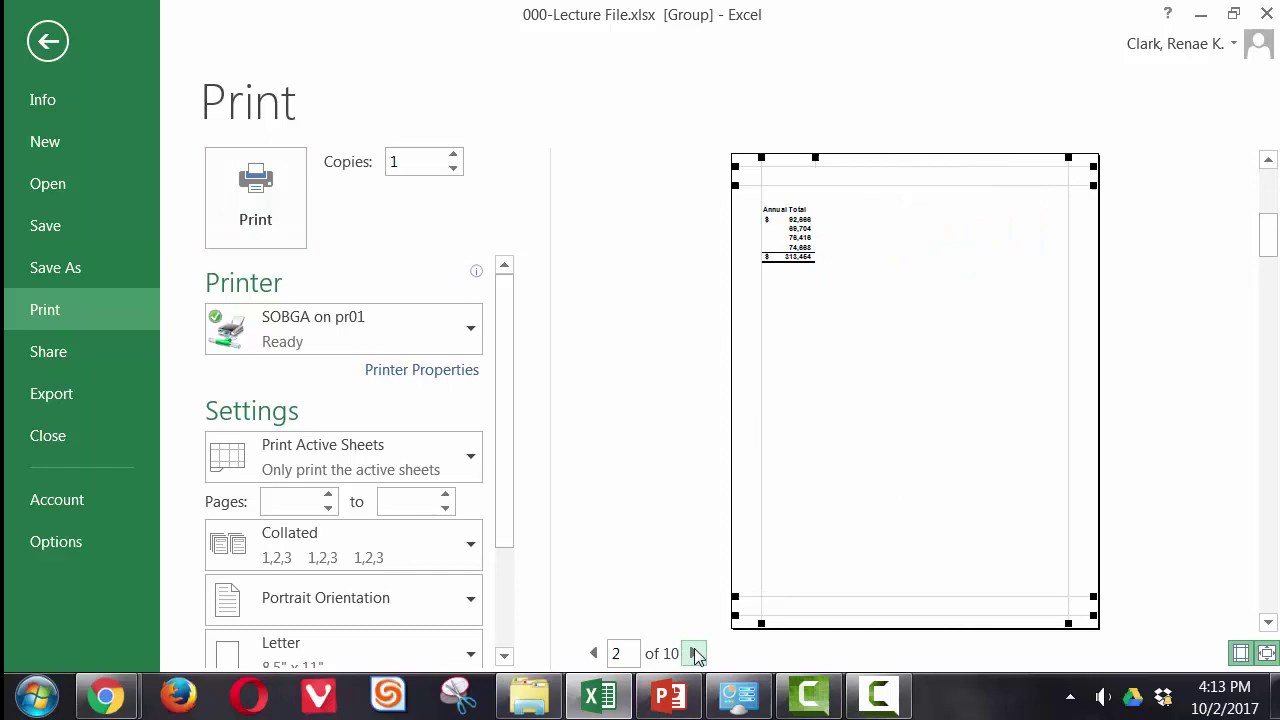
{"action": "left_click", "coordinate": [694, 653]}
{"action": "left_click", "coordinate": [694, 653]}
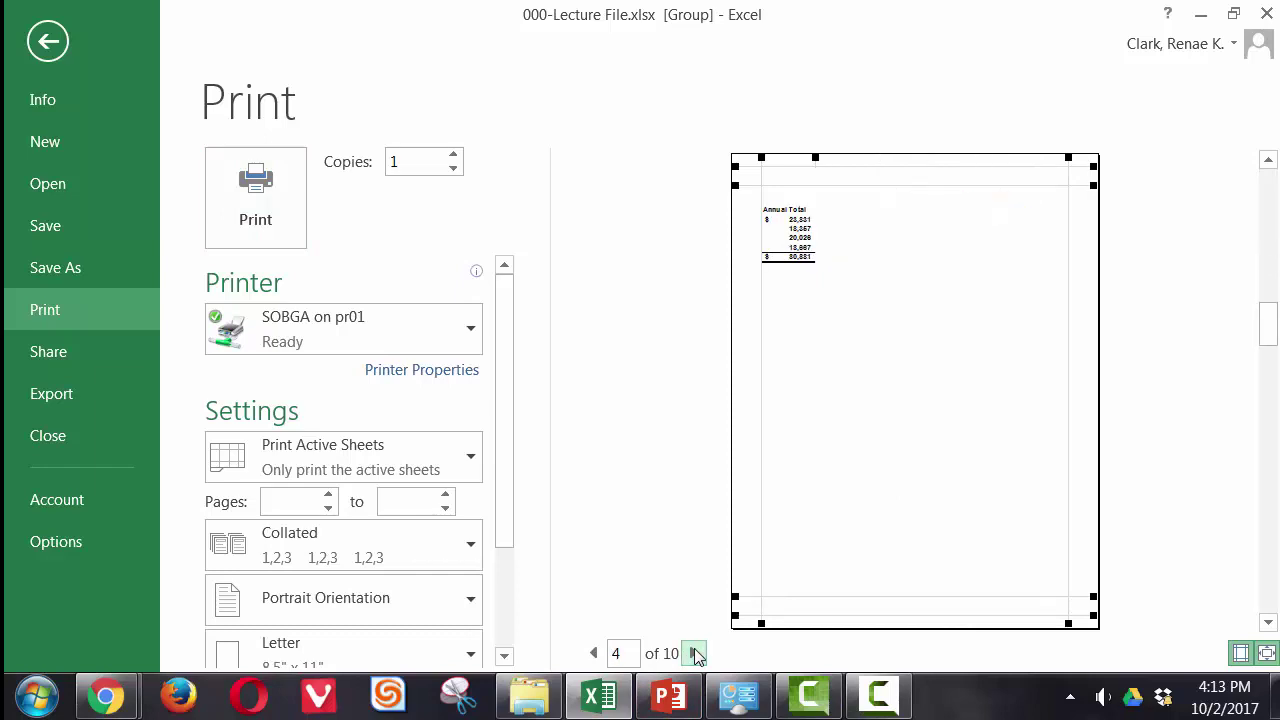
{"action": "left_click", "coordinate": [694, 653]}
{"action": "left_click", "coordinate": [694, 653]}
{"action": "left_click", "coordinate": [694, 653]}
{"action": "left_click", "coordinate": [694, 653]}
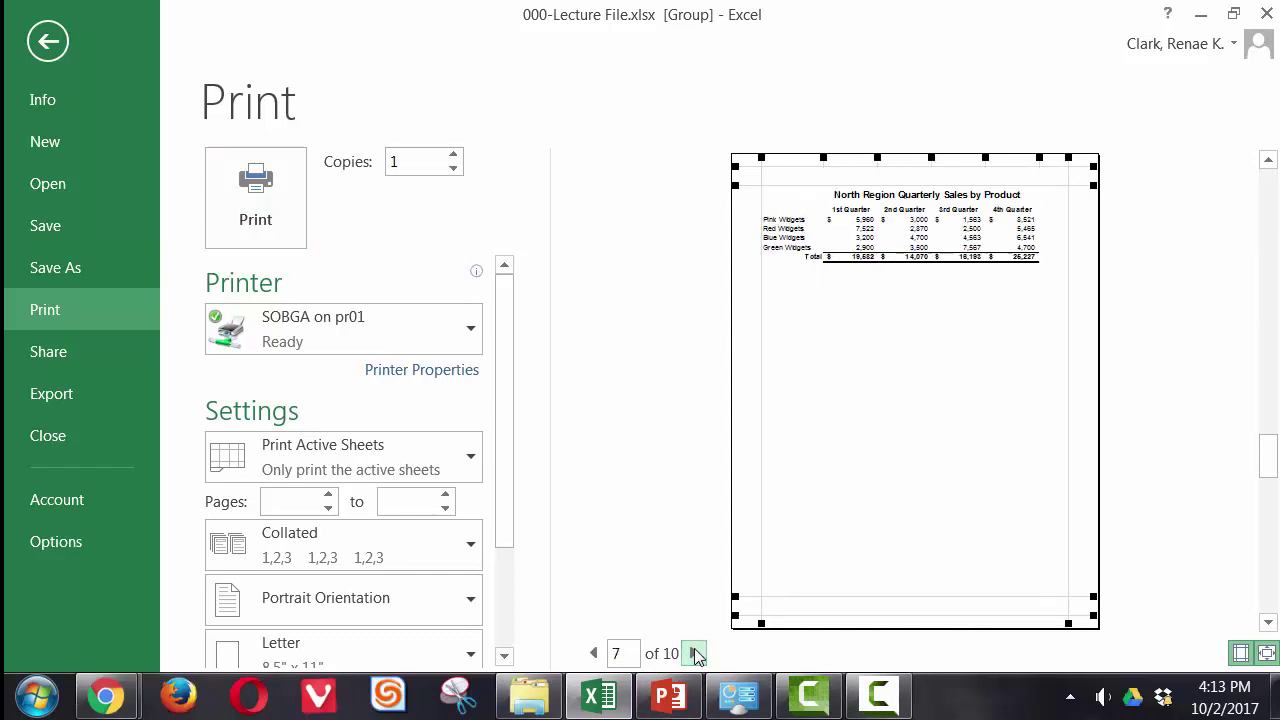
{"action": "scroll", "coordinate": [328, 578], "scroll_direction": "down", "scroll_amount": 3}
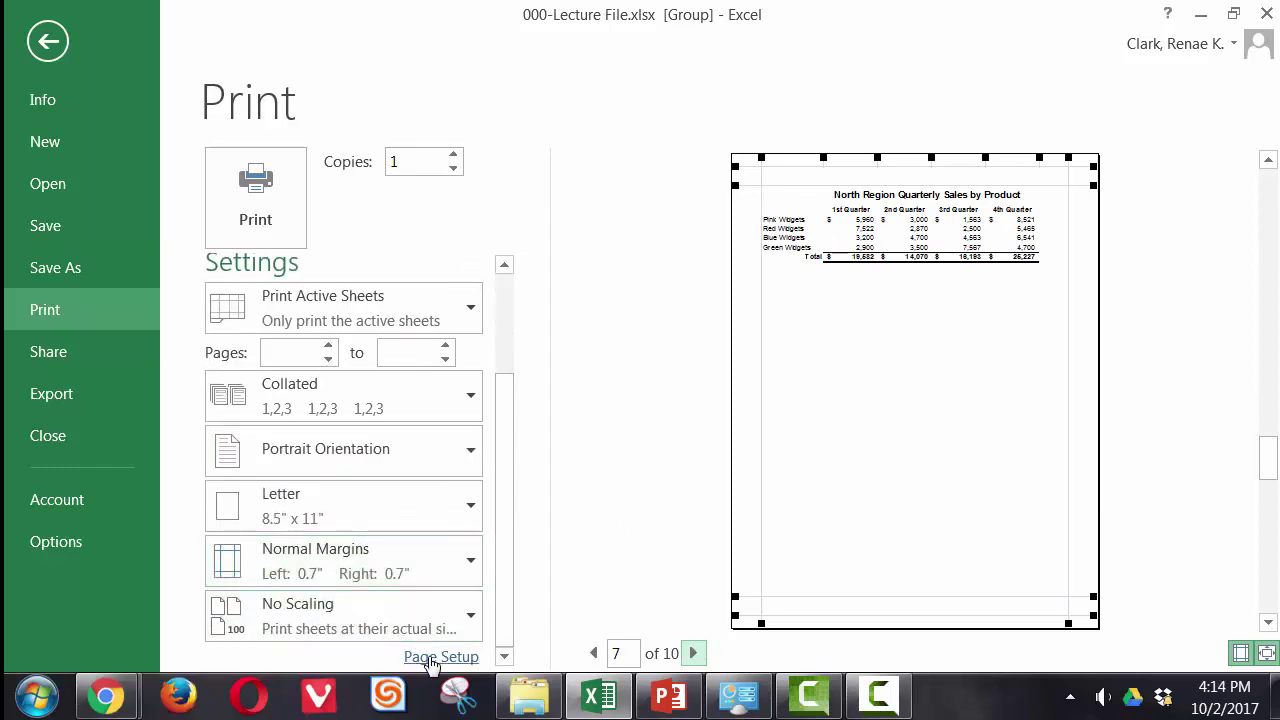
Set the grouped sheets to Landscape orientation with Adjust to 100% scaling.
{"action": "left_click", "coordinate": [436, 658]}
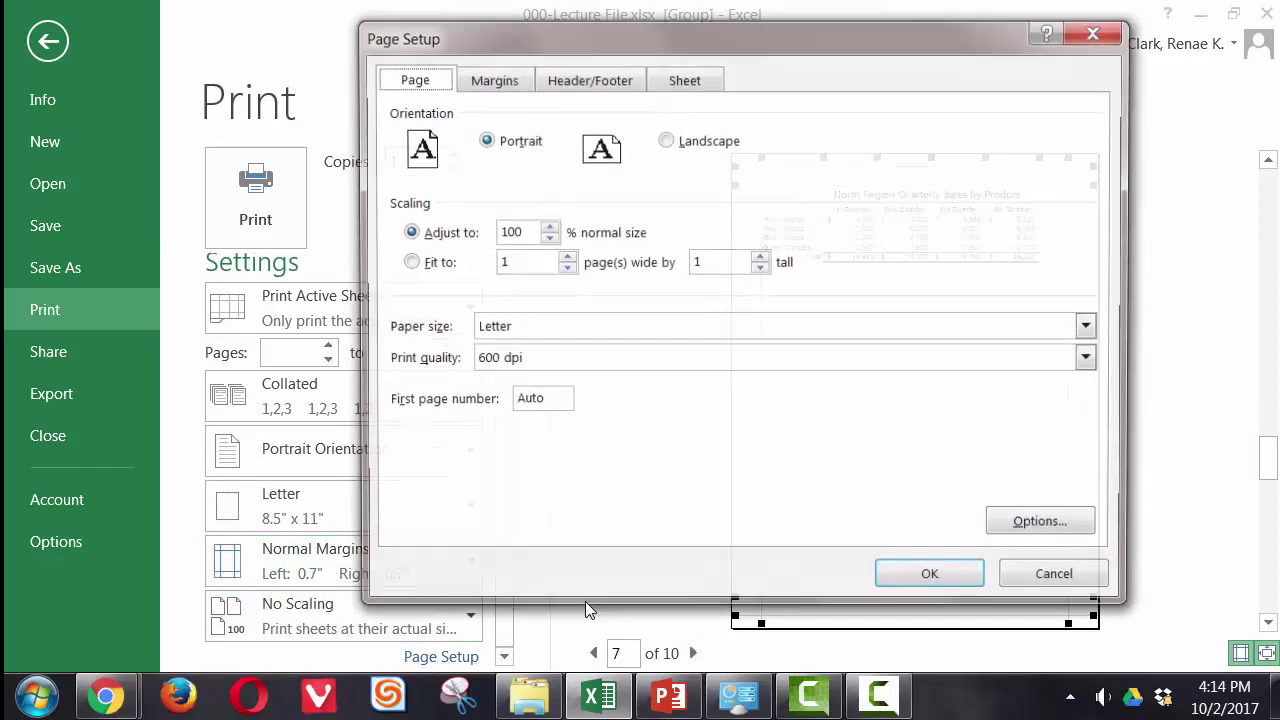
{"action": "left_click", "coordinate": [668, 140]}
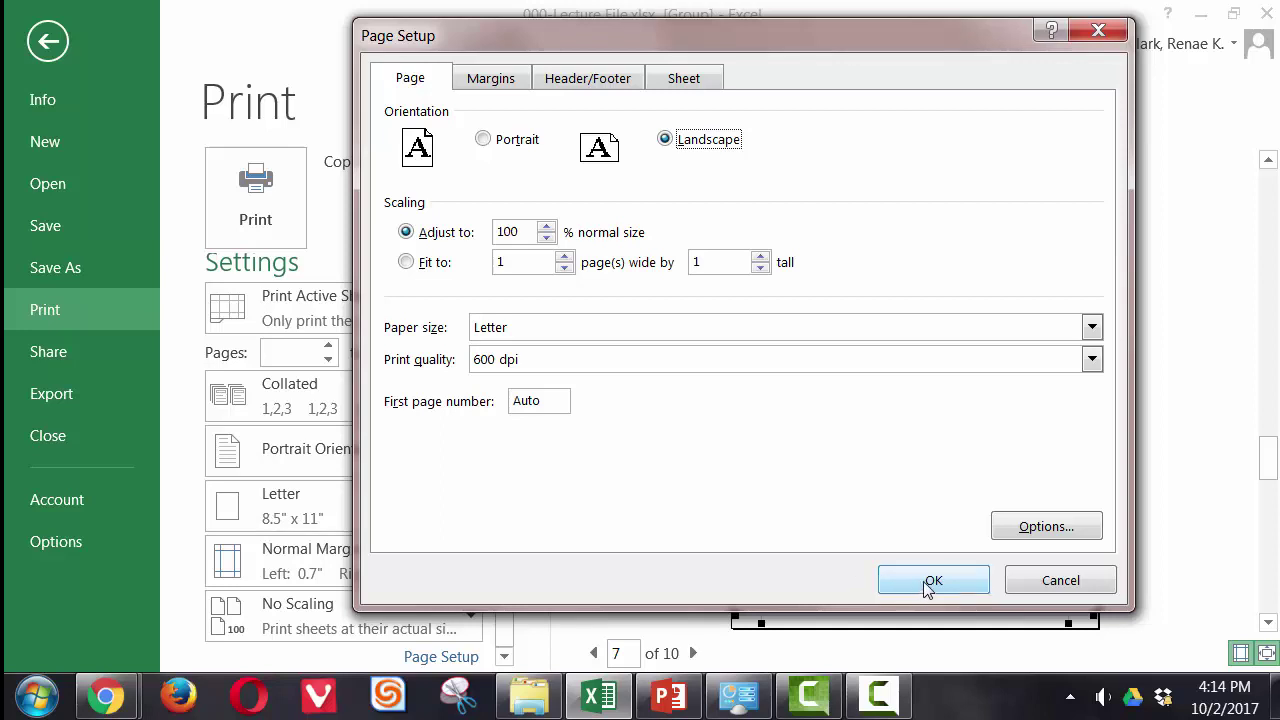
{"action": "left_click", "coordinate": [406, 262]}
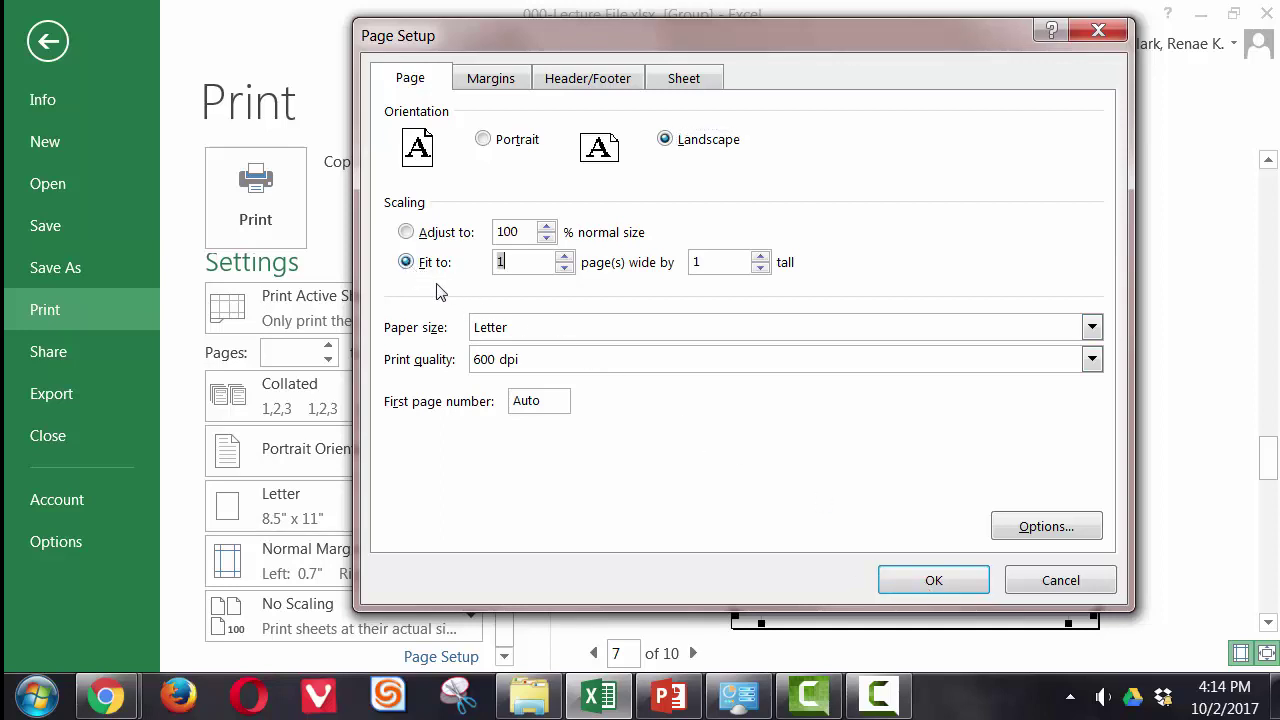
{"action": "left_click", "coordinate": [760, 257]}
{"action": "left_click", "coordinate": [407, 232]}
{"action": "left_click", "coordinate": [514, 90]}
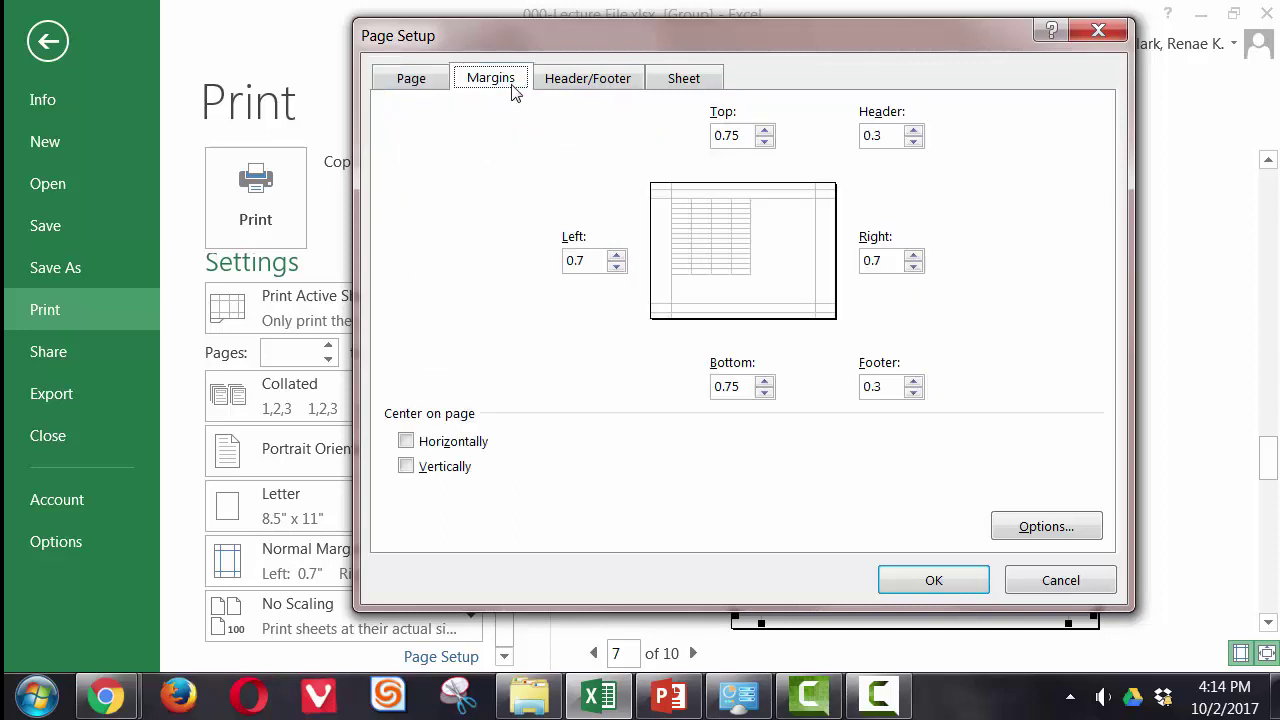
Center the printout horizontally on the page and set the left margin to 0.5.
{"action": "left_click", "coordinate": [424, 447]}
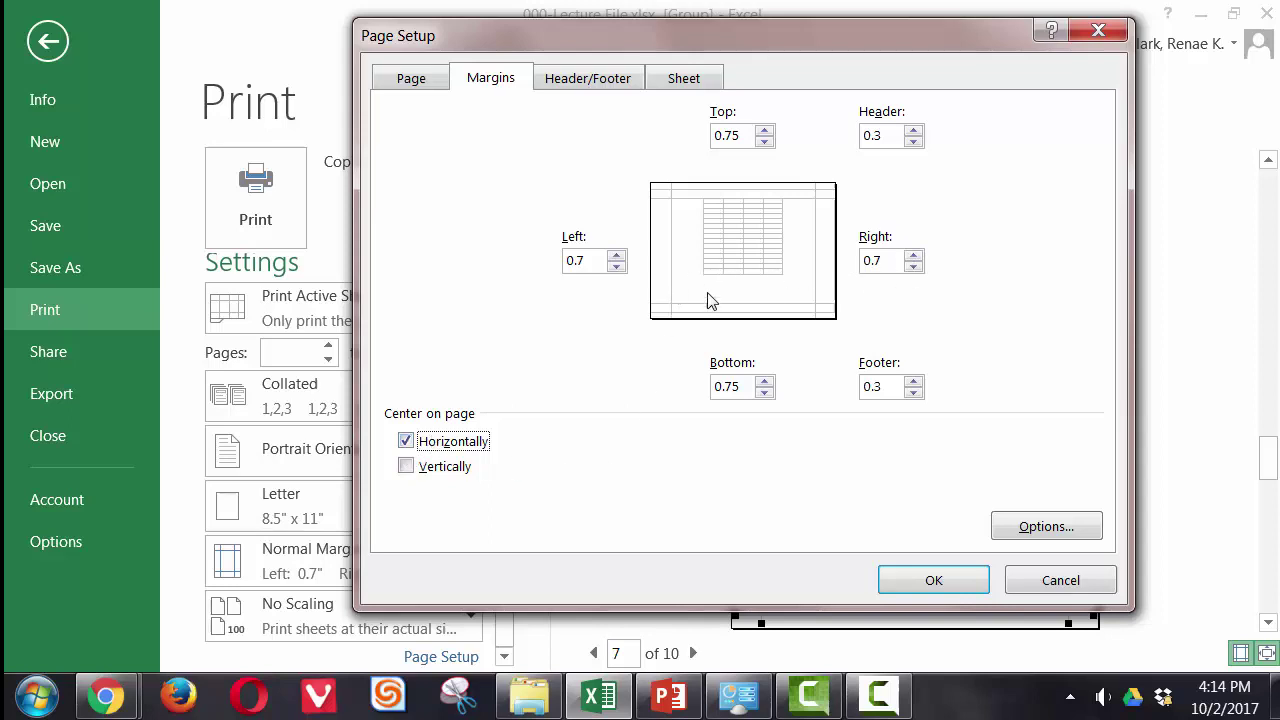
{"action": "left_click", "coordinate": [601, 259]}
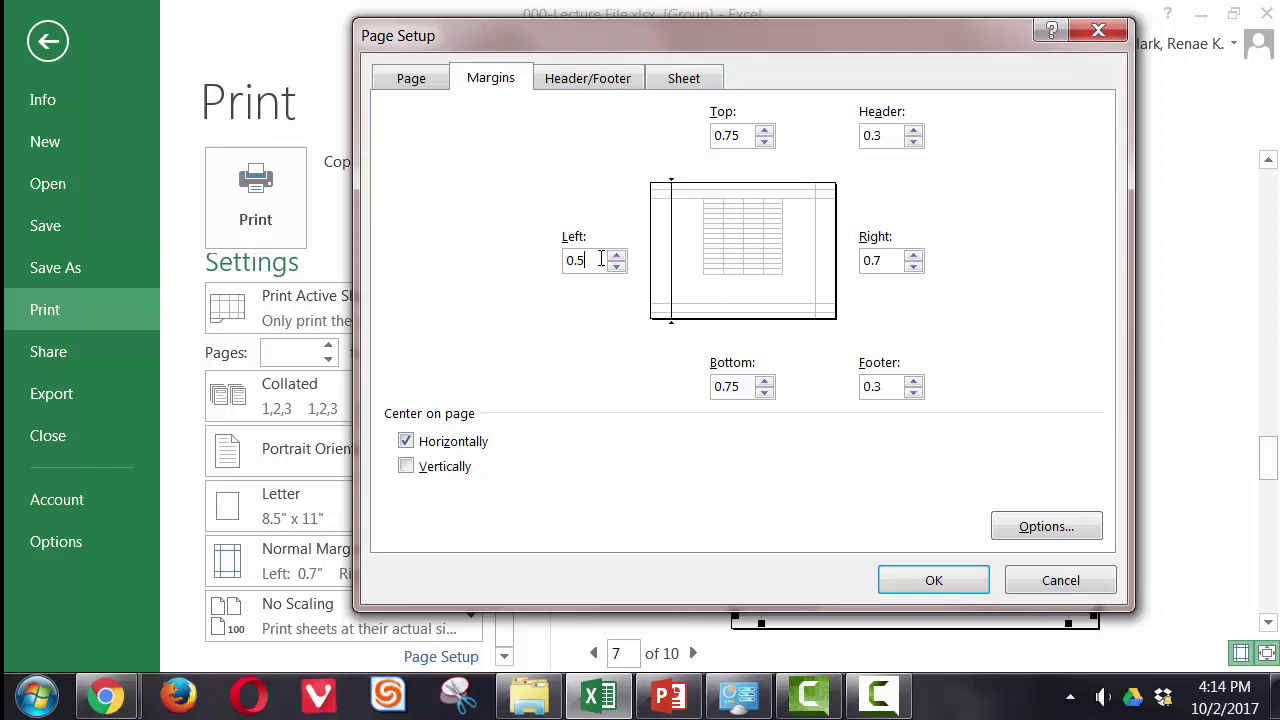
{"action": "type", "text": "0.5"}
{"action": "left_click", "coordinate": [884, 261]}
{"action": "left_click", "coordinate": [610, 78]}
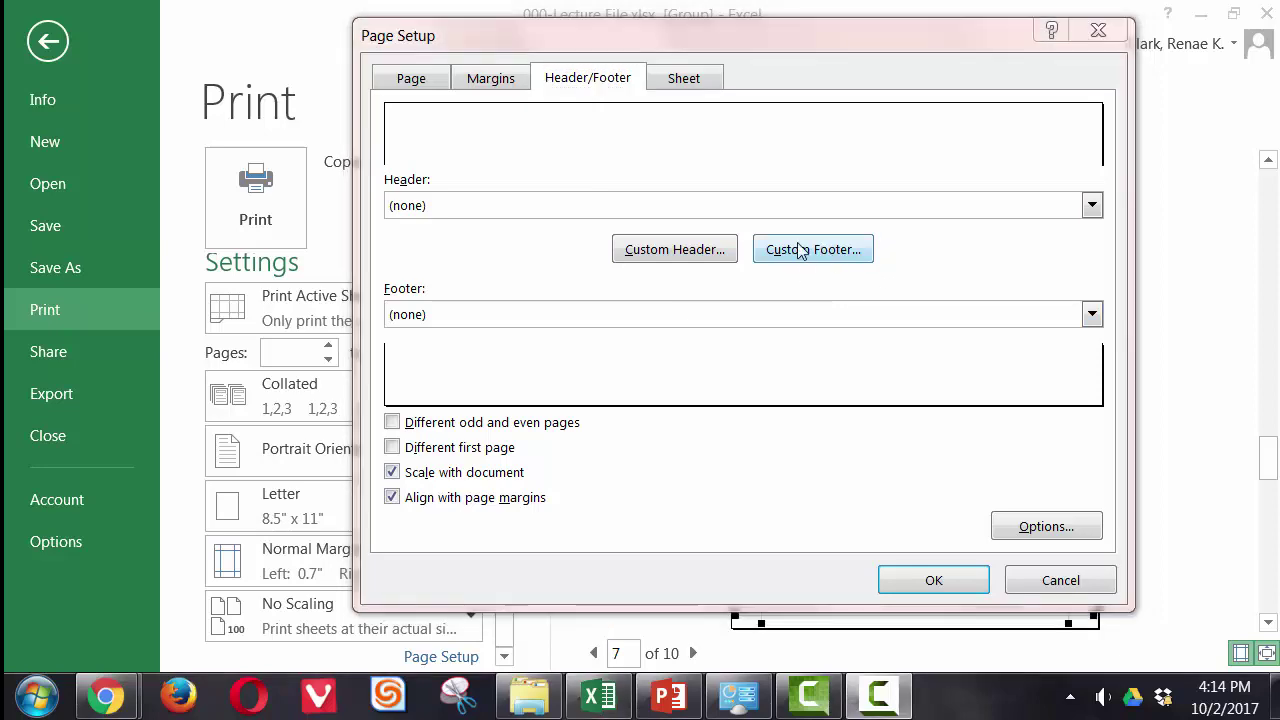
Add a custom footer with 'Source:' file and sheet name at left, 'Printed On:' date and time at right.
{"action": "left_click", "coordinate": [809, 248]}
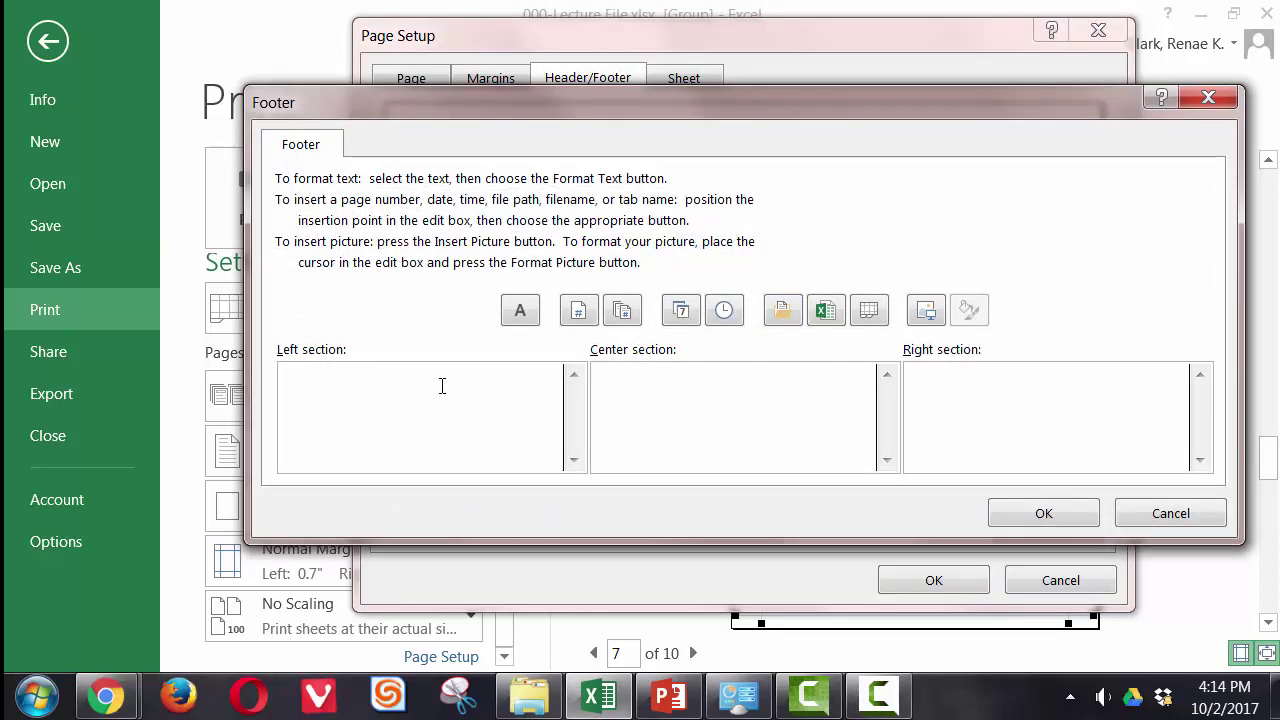
{"action": "type", "text": "Source:"}
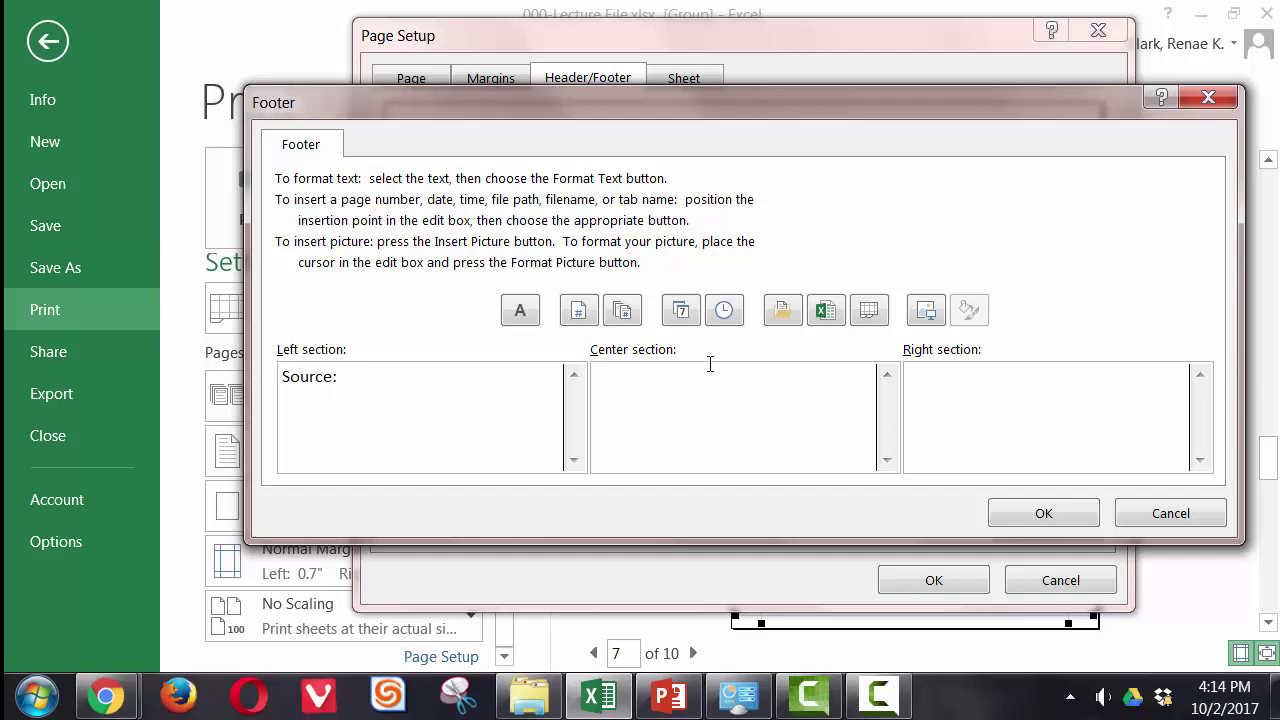
{"action": "left_click", "coordinate": [827, 312]}
{"action": "left_click", "coordinate": [869, 312]}
{"action": "left_click", "coordinate": [941, 394]}
{"action": "type", "text": "Printed On:"}
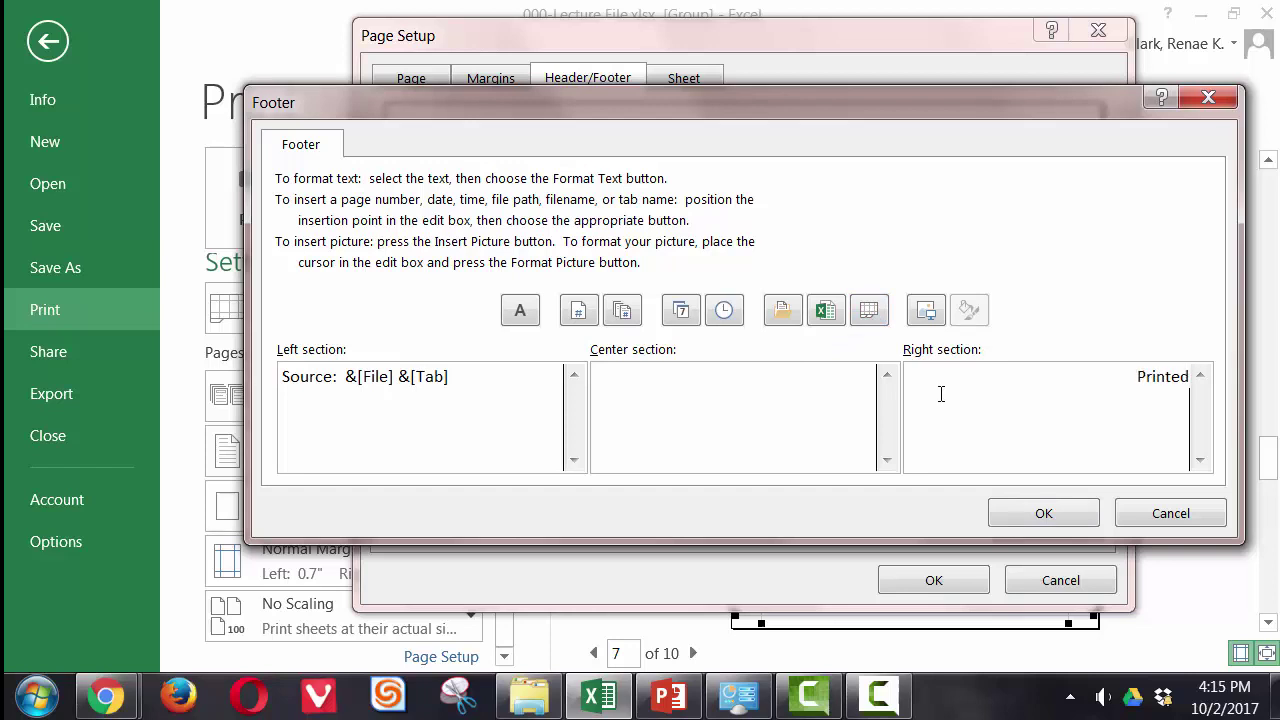
{"action": "left_click", "coordinate": [681, 313]}
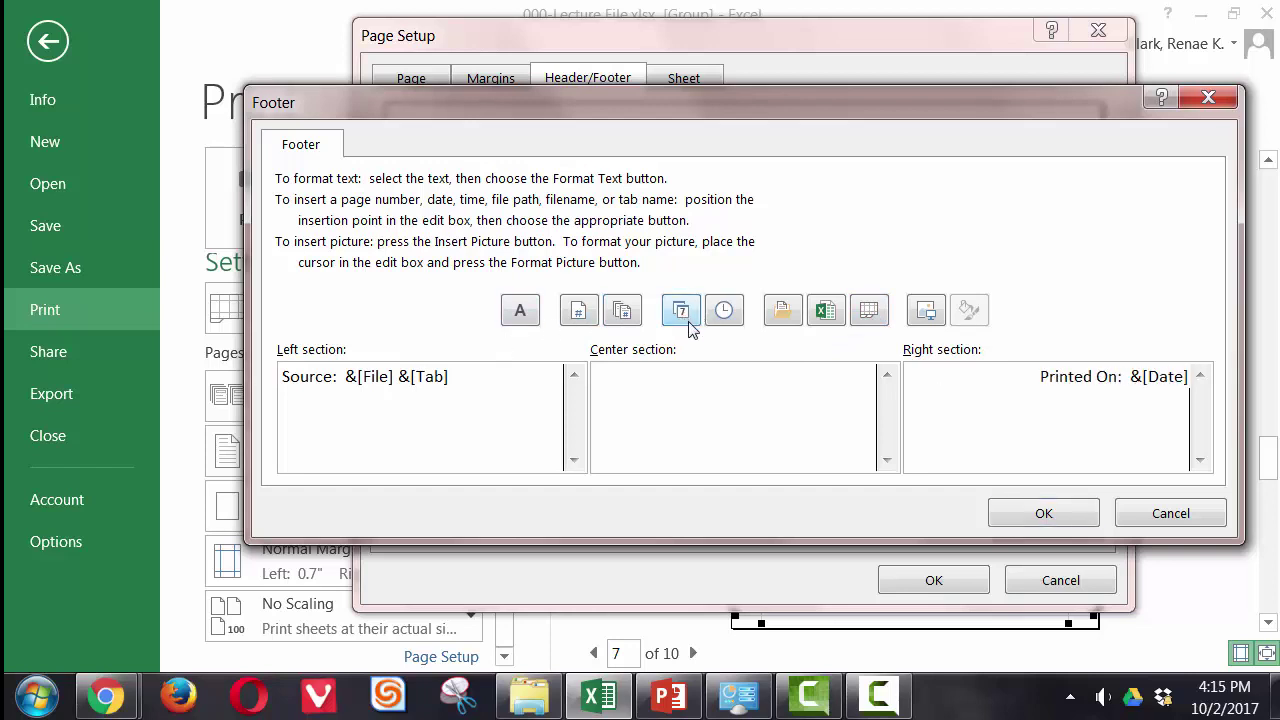
{"action": "left_click", "coordinate": [724, 311]}
{"action": "left_click", "coordinate": [1041, 515]}
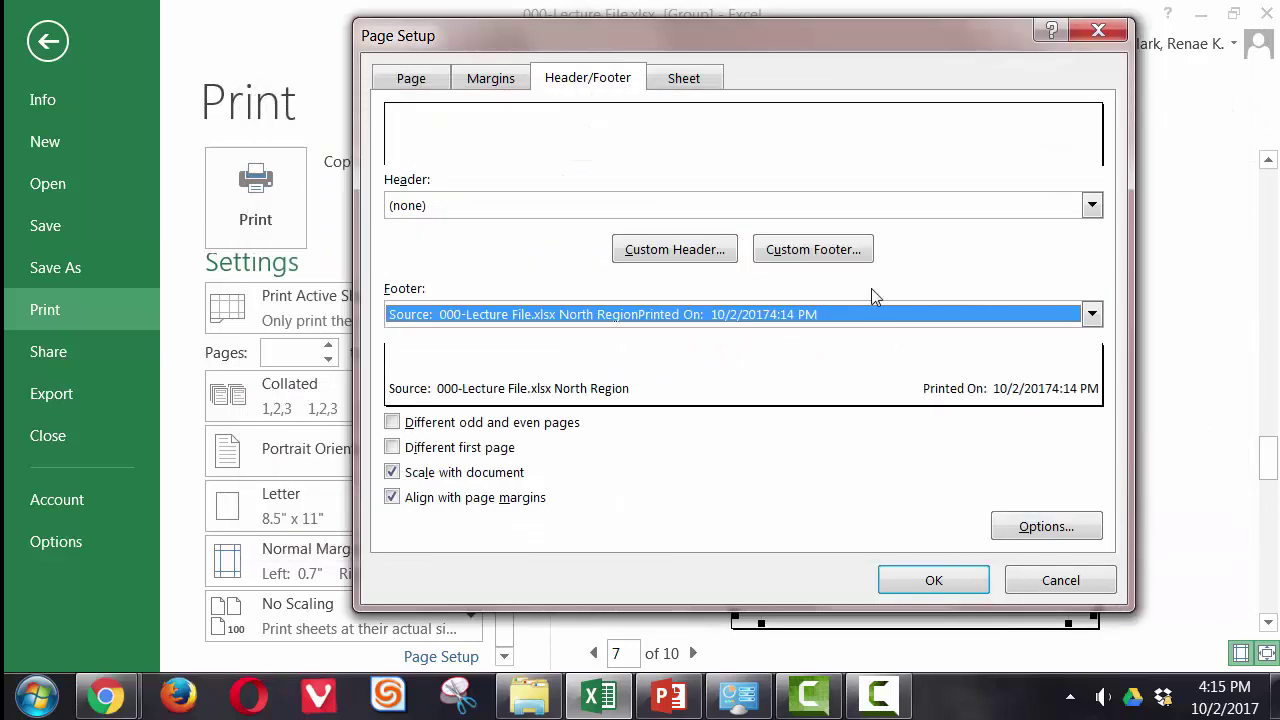
Turn on gridline printing in the Sheet options and apply the page setup.
{"action": "left_click", "coordinate": [686, 80]}
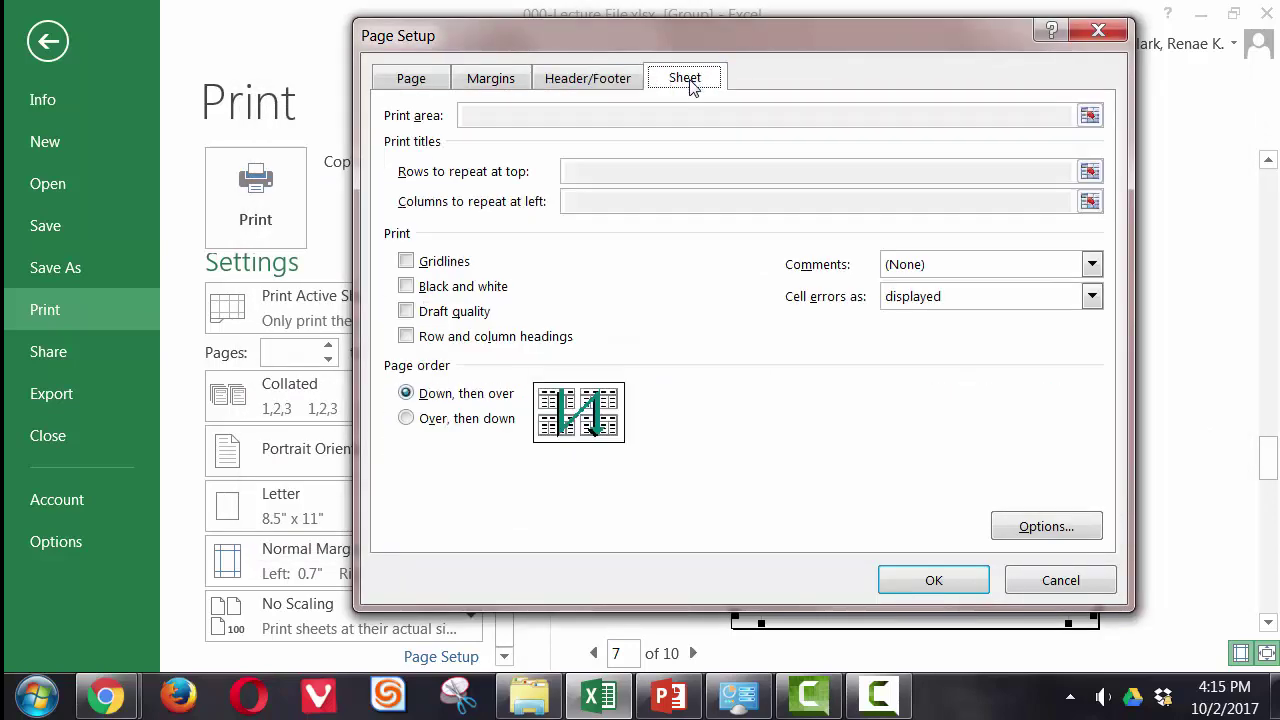
{"action": "left_click", "coordinate": [446, 264]}
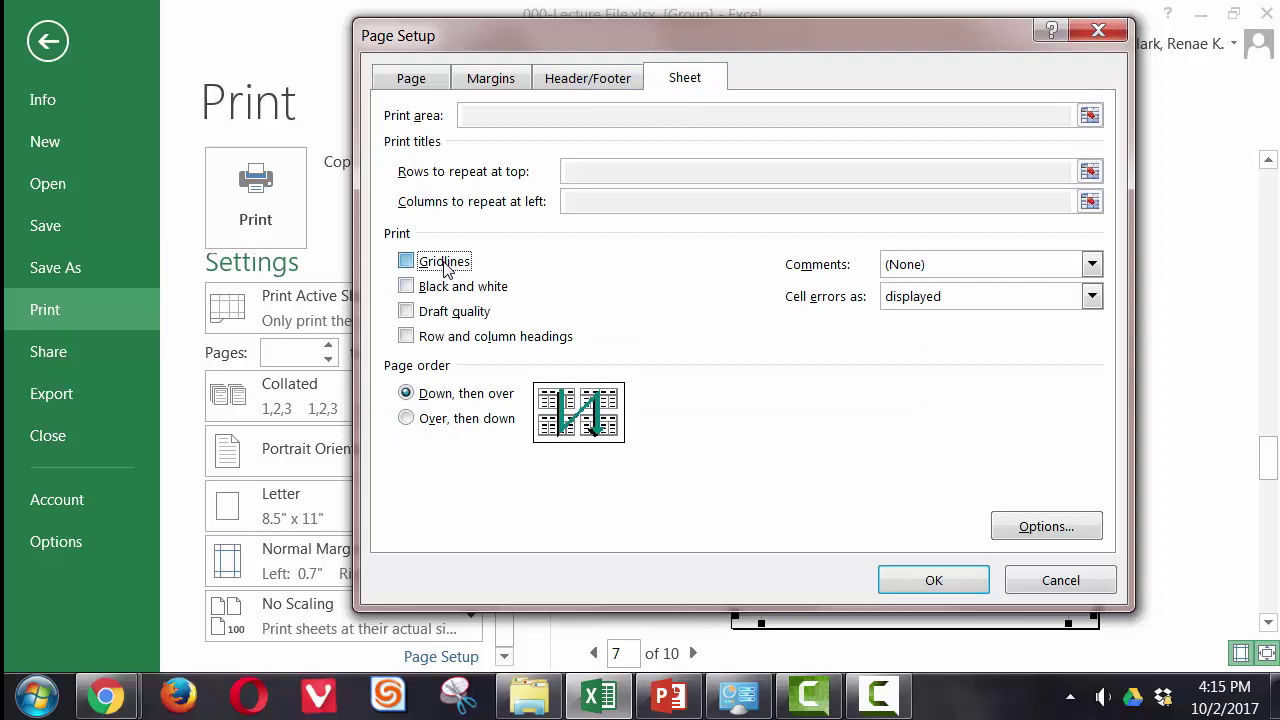
{"action": "left_click", "coordinate": [918, 586]}
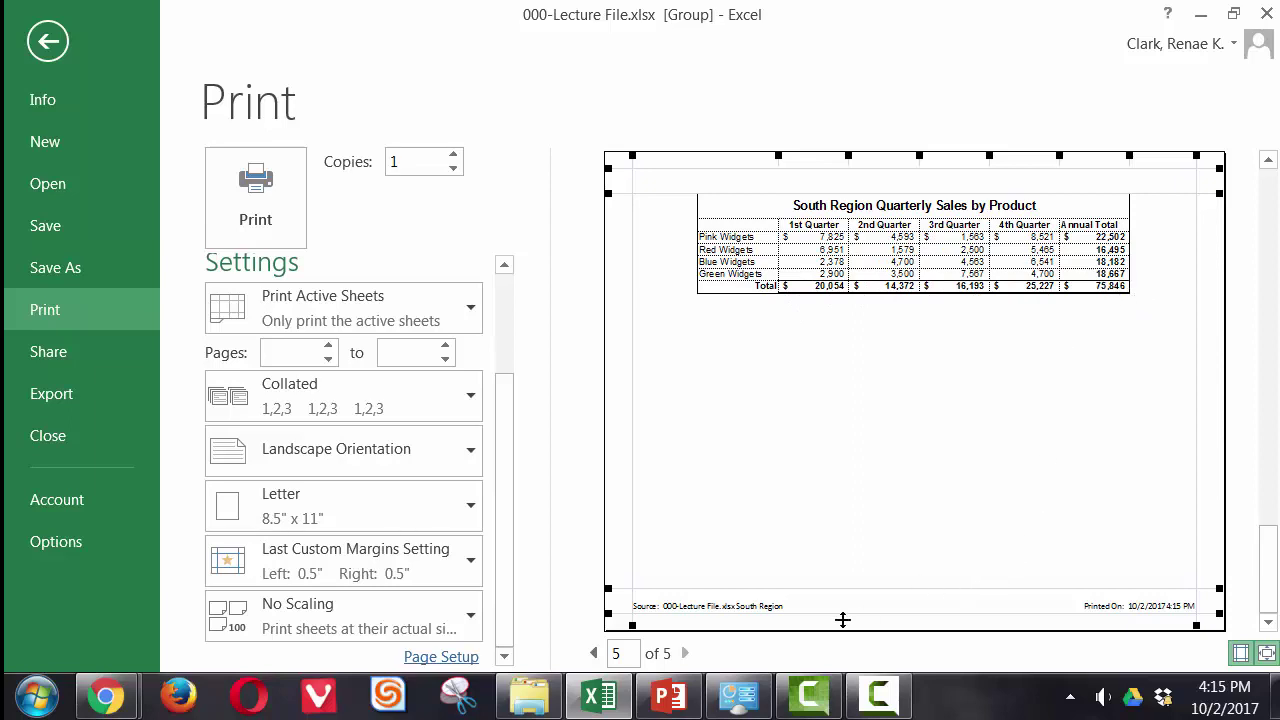
Step back through the preview to page 1 of 5, Quarterly Sales by Region.
{"action": "left_click", "coordinate": [592, 654]}
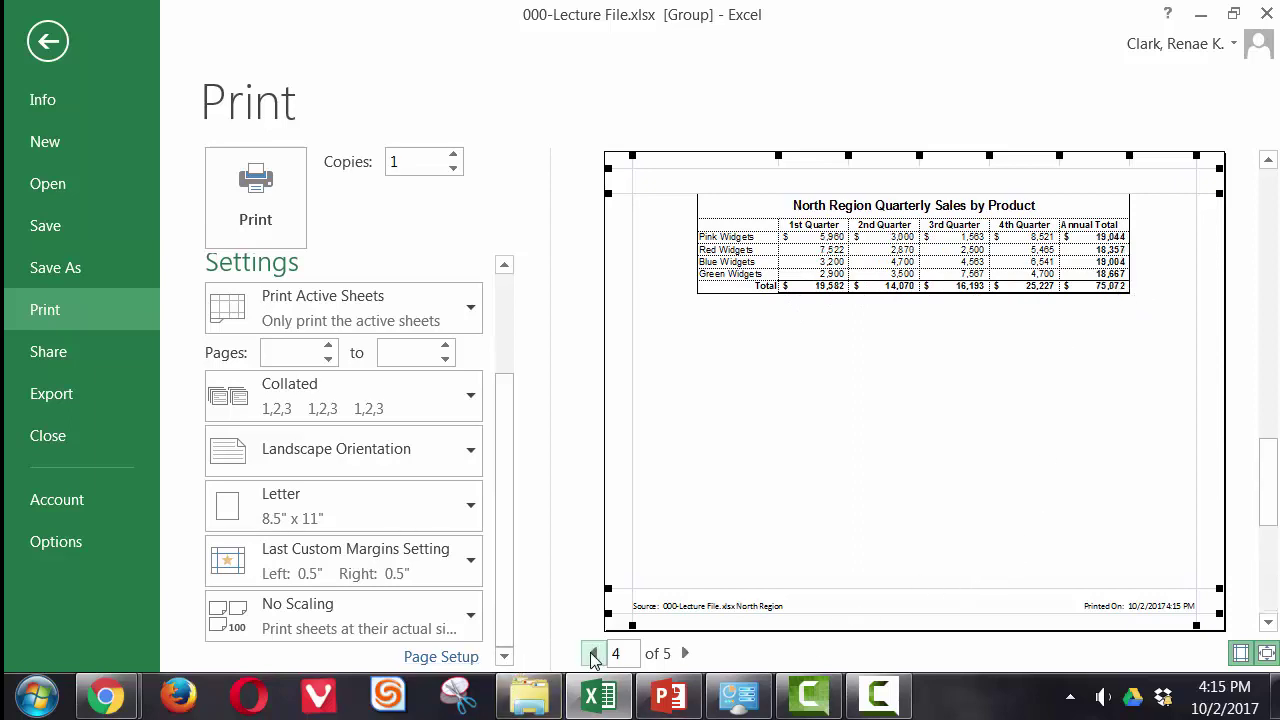
{"action": "left_click", "coordinate": [593, 654]}
{"action": "left_click", "coordinate": [593, 654]}
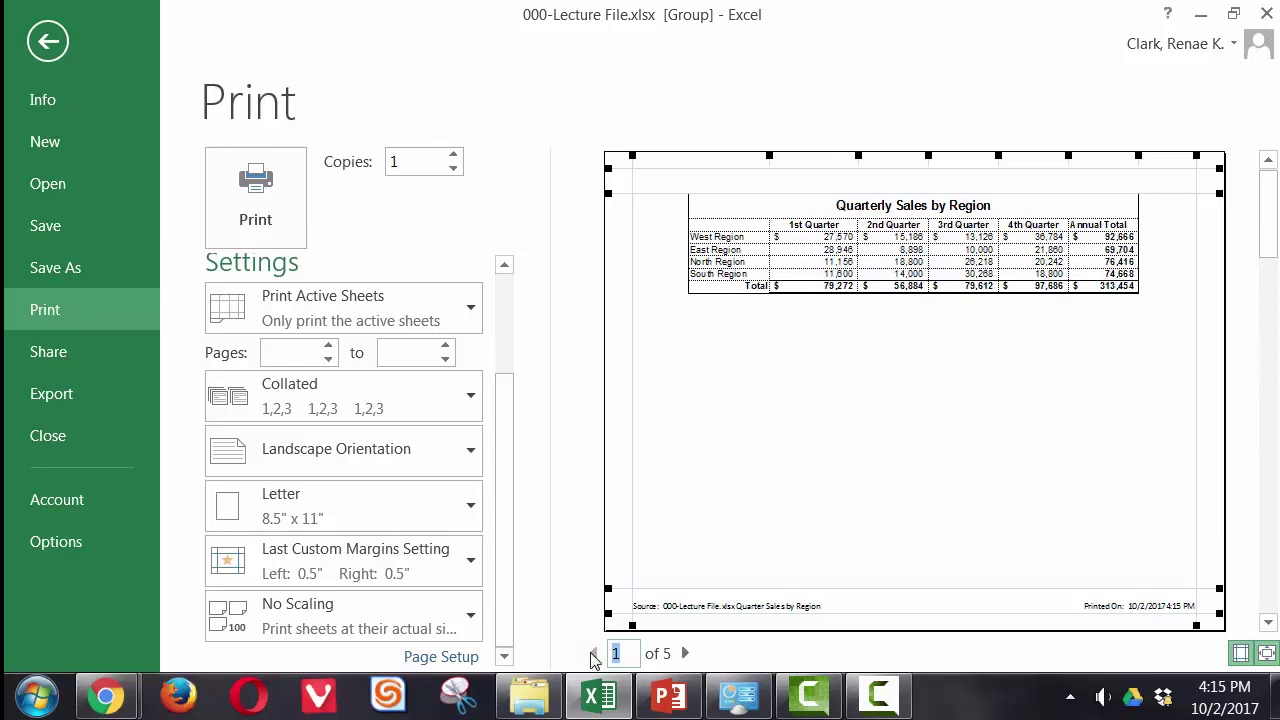
Uncheck Gridlines in Page Setup's Sheet options and apply the change.
{"action": "left_click", "coordinate": [443, 659]}
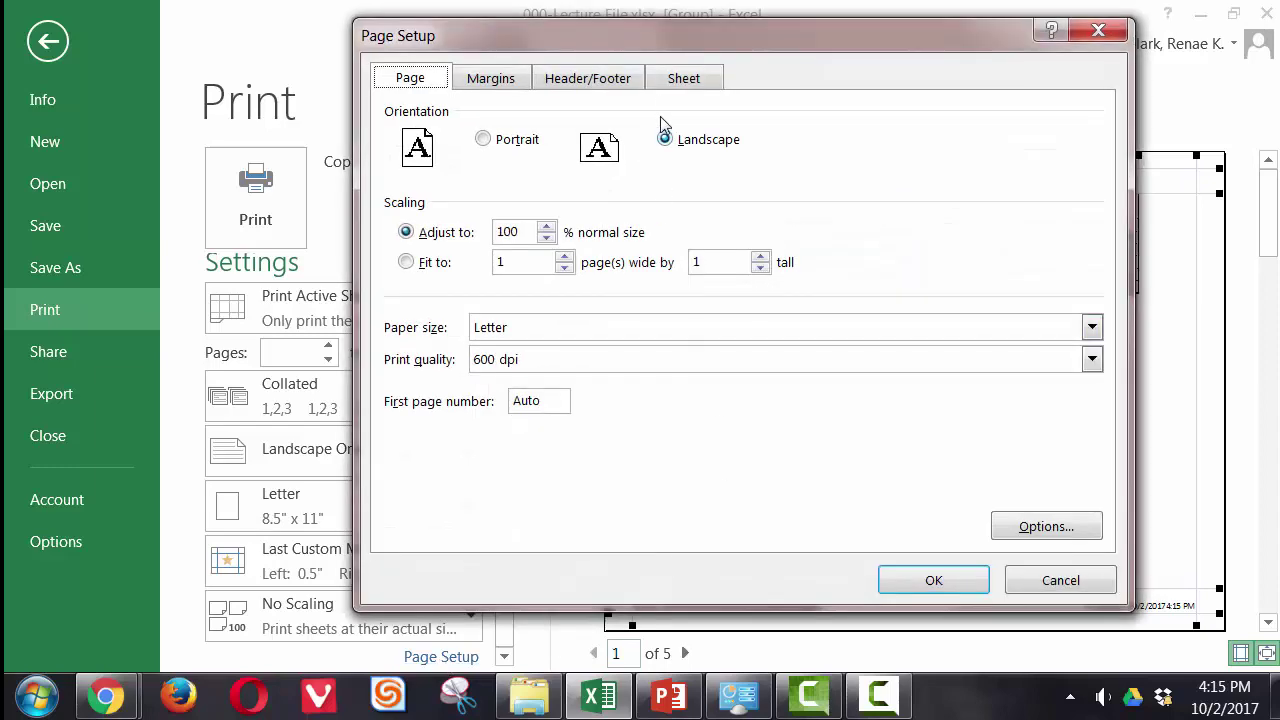
{"action": "left_click", "coordinate": [668, 80]}
{"action": "left_click", "coordinate": [406, 261]}
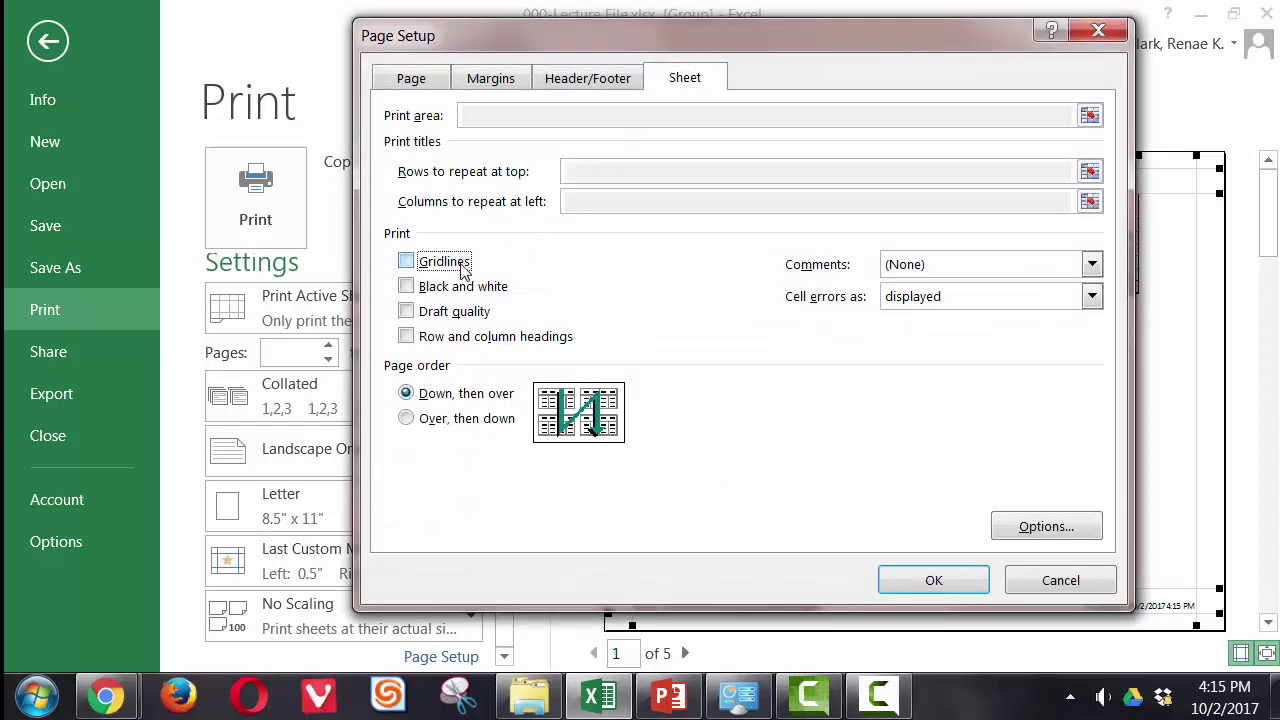
{"action": "left_click", "coordinate": [933, 579]}
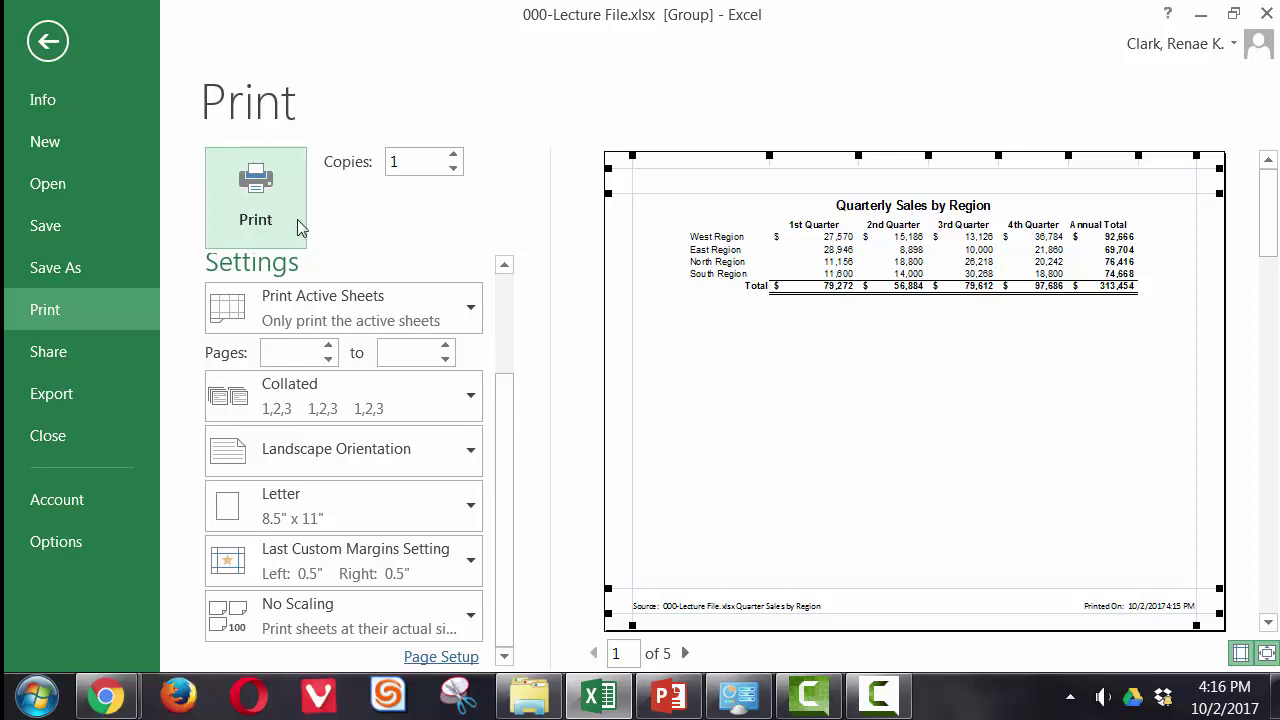
Set the centre footer to 'Page &[Page] of &[Pages]' so page one prints 'Page 1 of 5'.
{"action": "left_click", "coordinate": [461, 664]}
{"action": "left_click", "coordinate": [608, 78]}
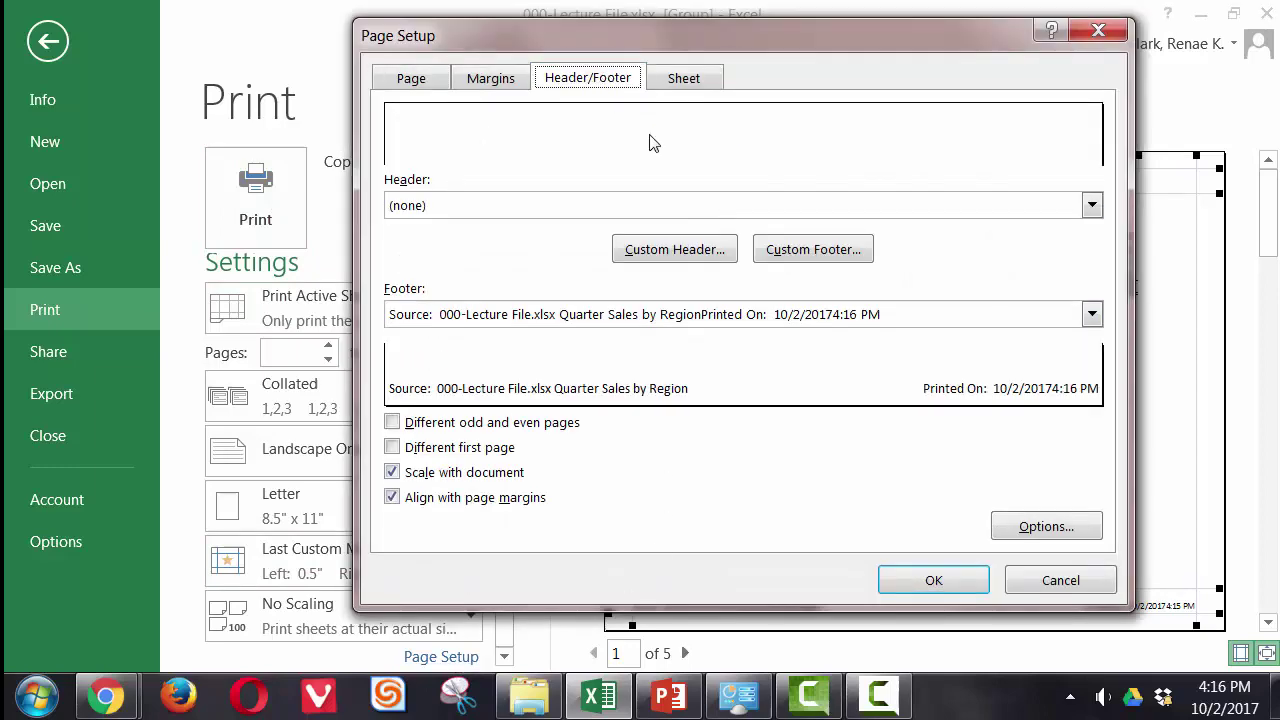
{"action": "left_click", "coordinate": [790, 250]}
{"action": "left_click", "coordinate": [714, 386]}
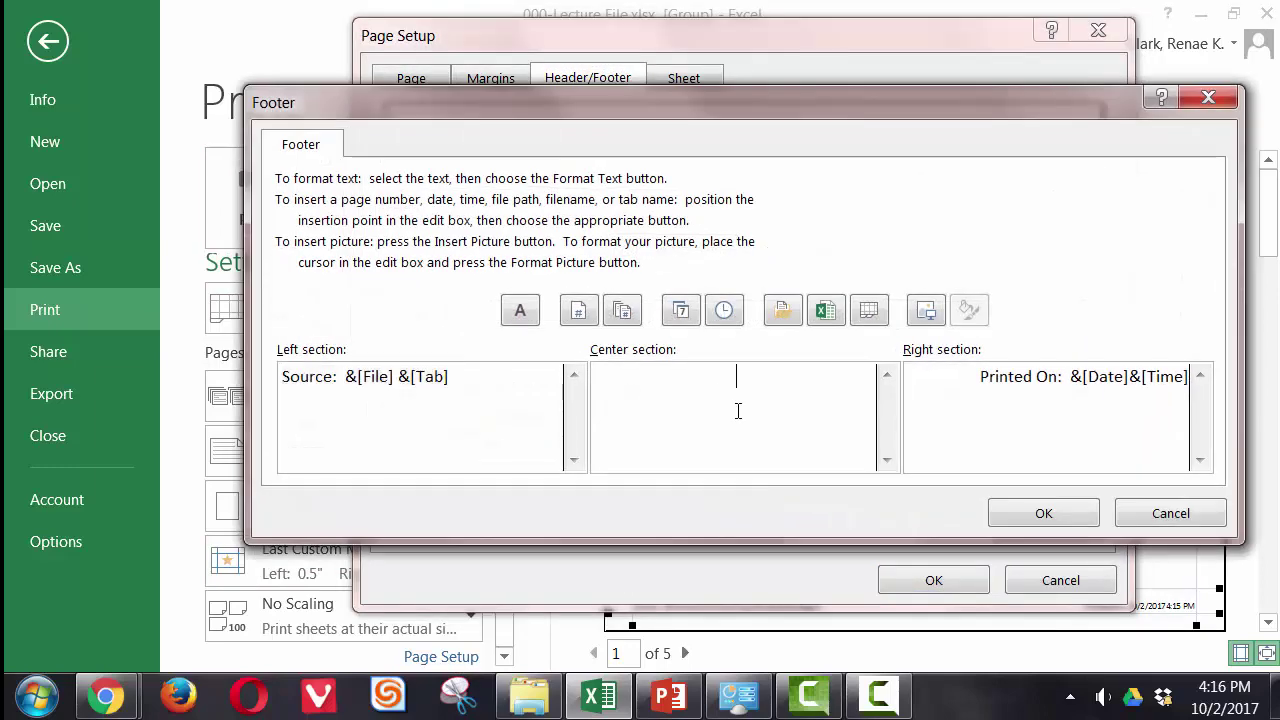
{"action": "type", "text": "Page"}
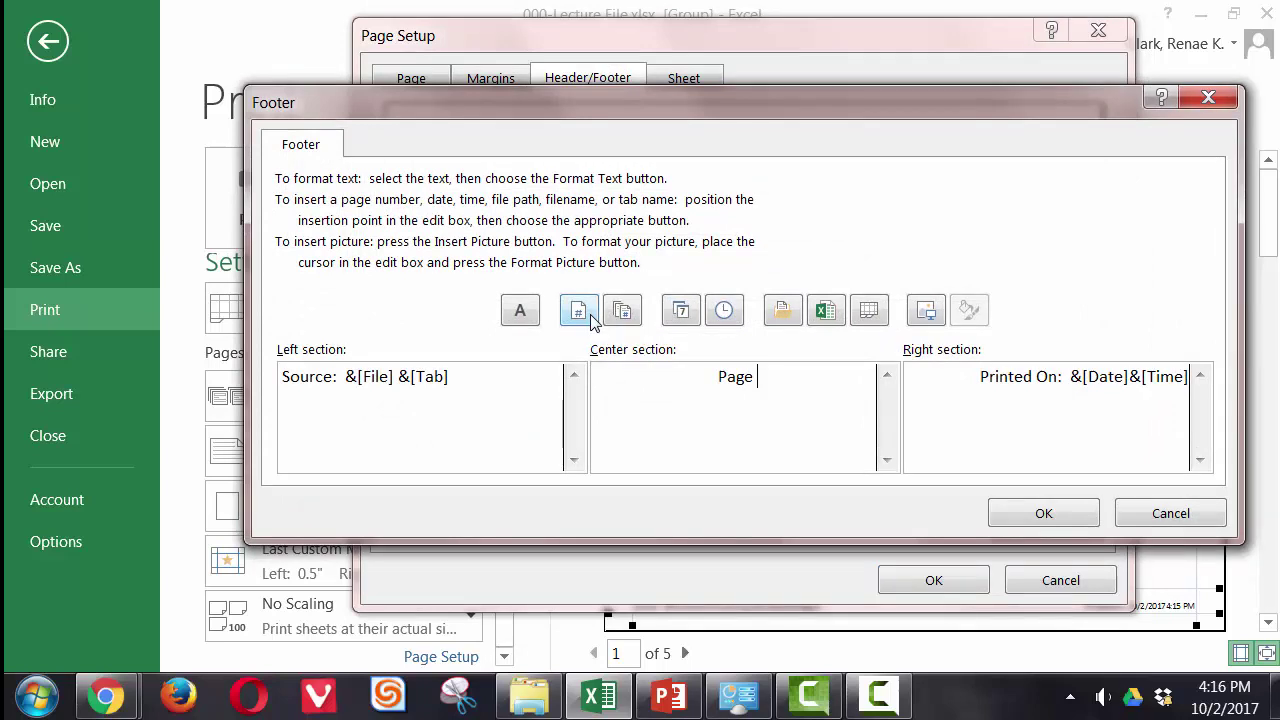
{"action": "left_click", "coordinate": [588, 322]}
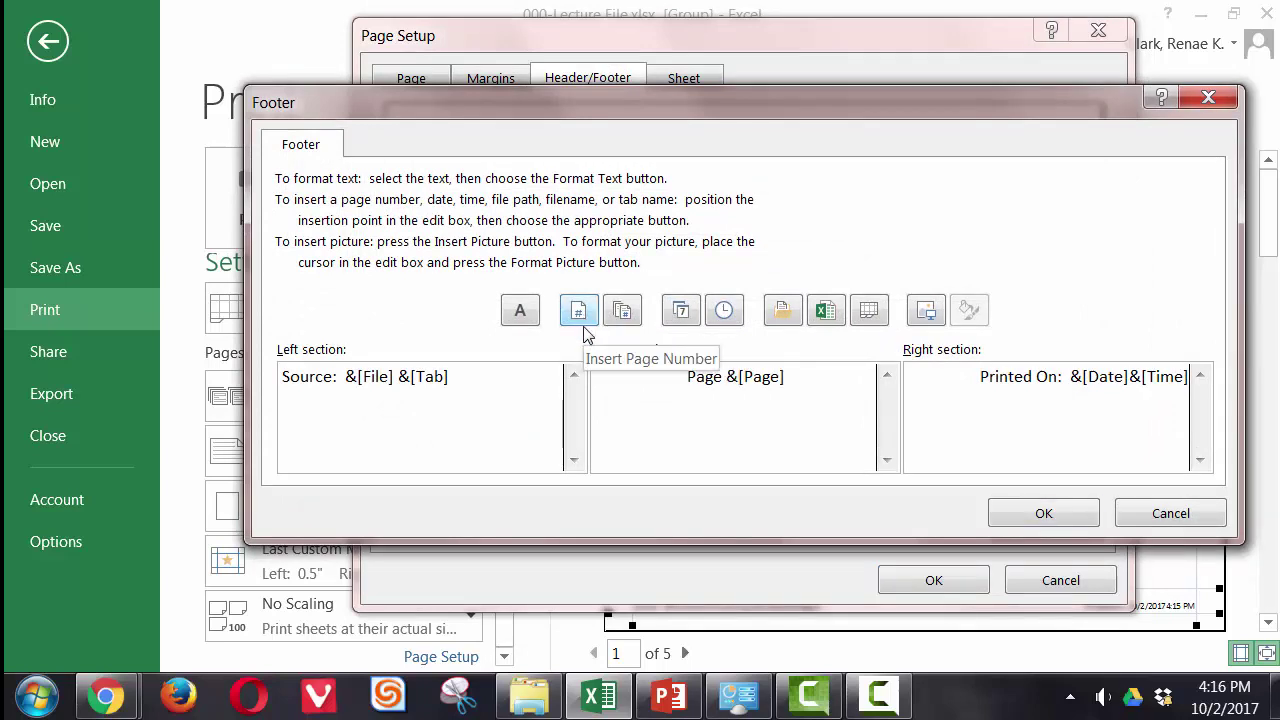
{"action": "type", "text": "of"}
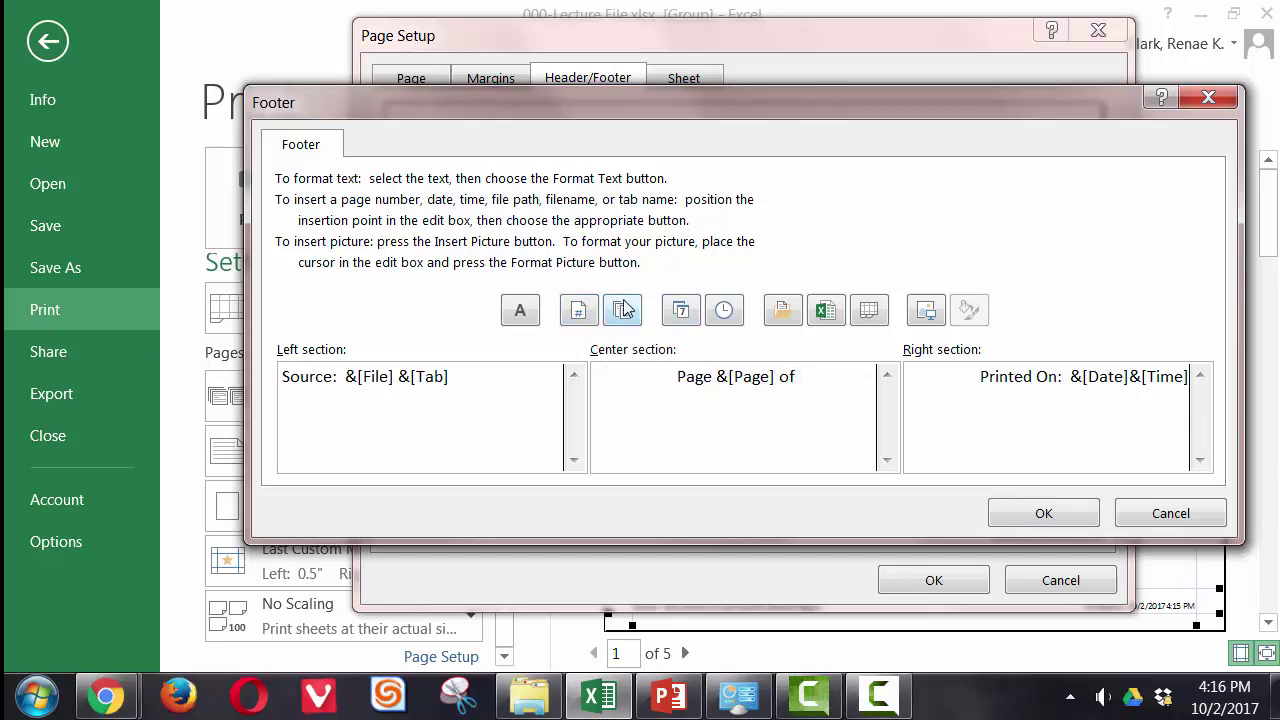
{"action": "left_click", "coordinate": [630, 316]}
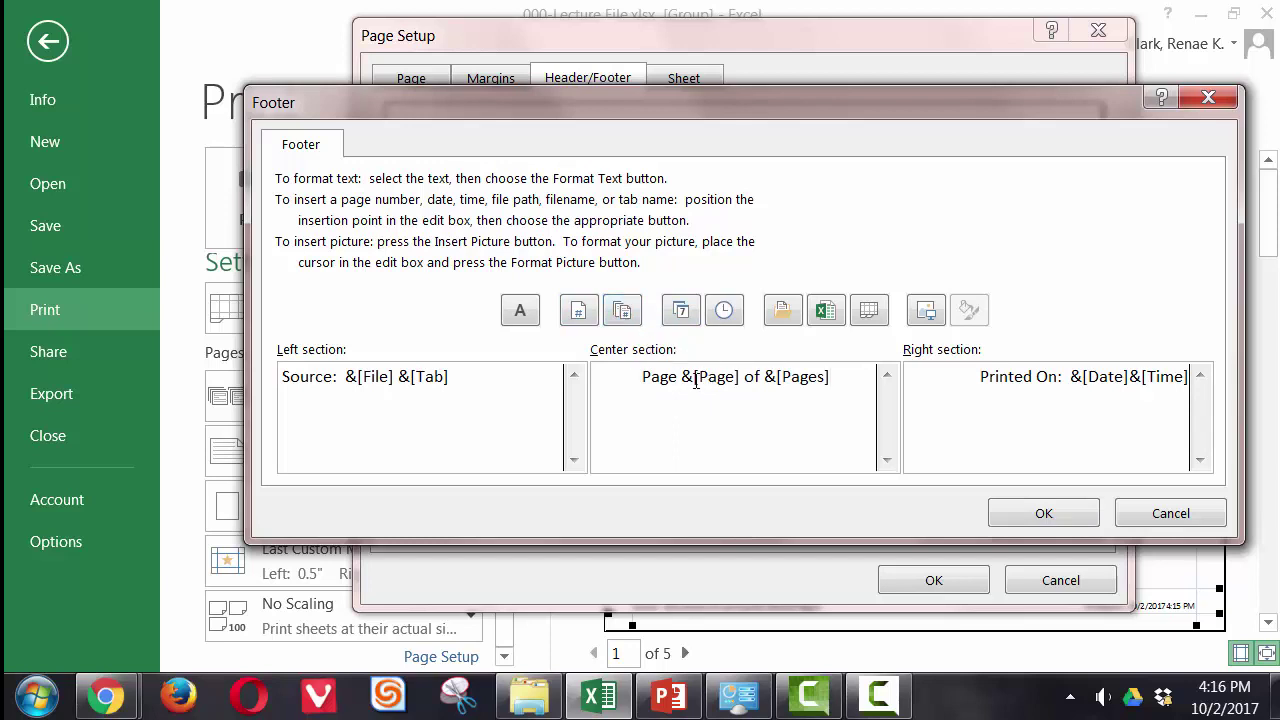
{"action": "left_click", "coordinate": [1044, 514]}
{"action": "left_click", "coordinate": [934, 583]}
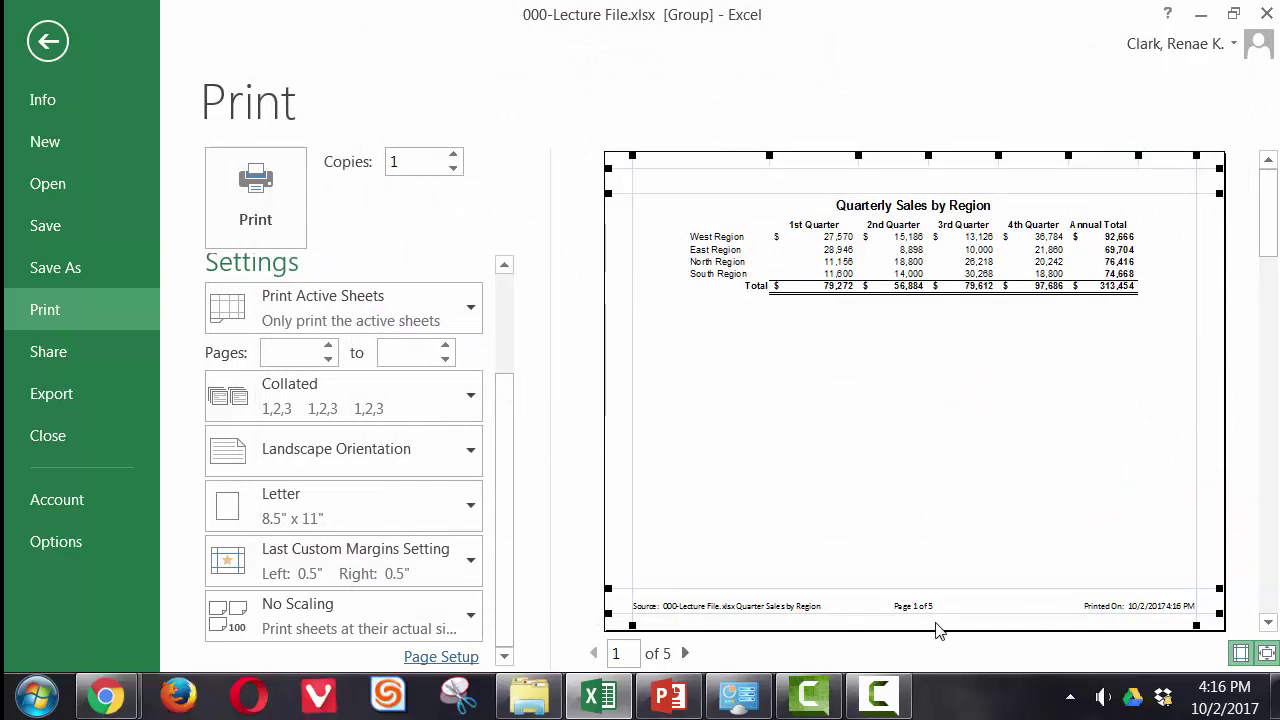
Page forward to the East Region page, then leave the print preview.
{"action": "left_click", "coordinate": [685, 653]}
{"action": "left_click", "coordinate": [685, 653]}
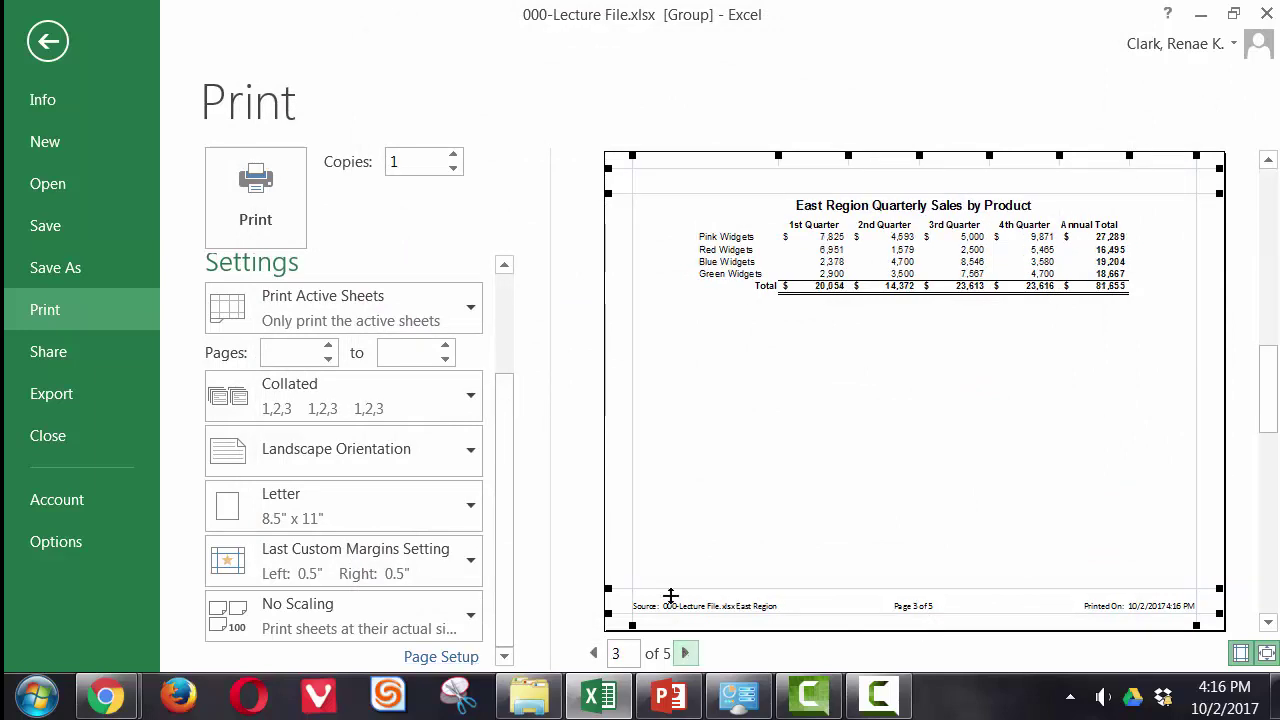
{"action": "left_click", "coordinate": [47, 43]}
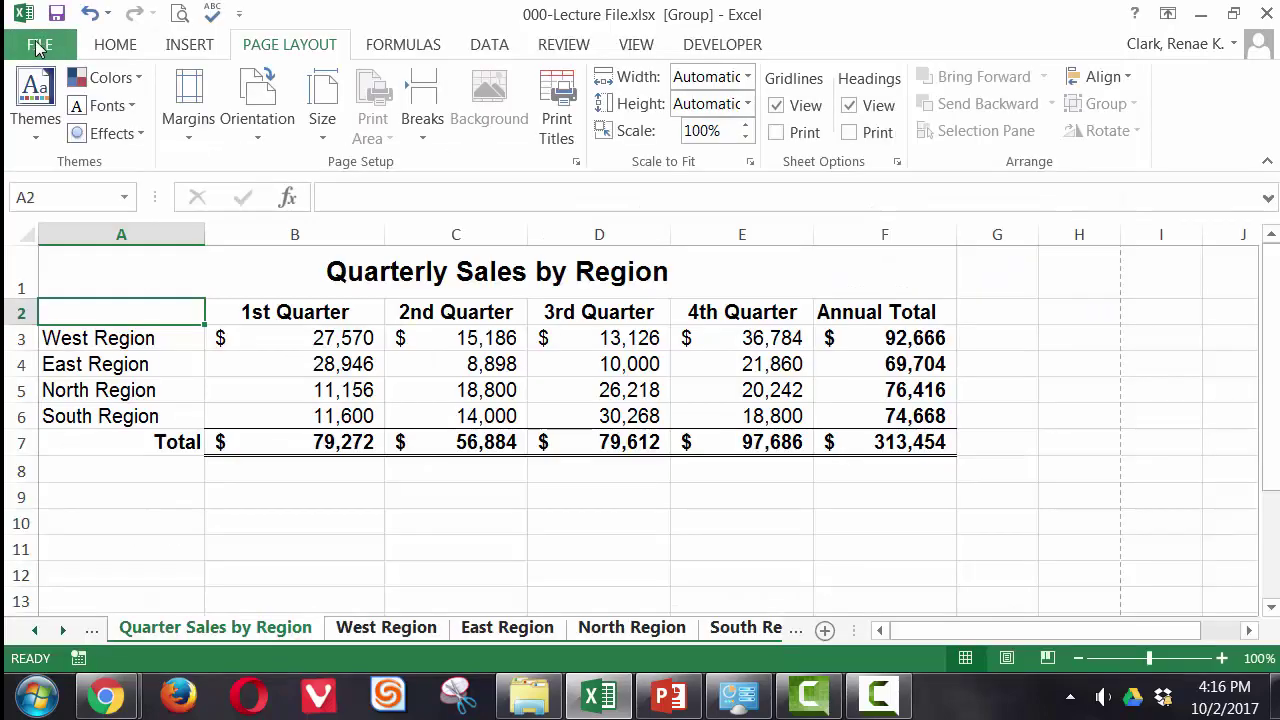
Switch to the South Region sheet, scroll the tab strip left, and reopen print preview.
{"action": "left_click", "coordinate": [754, 630]}
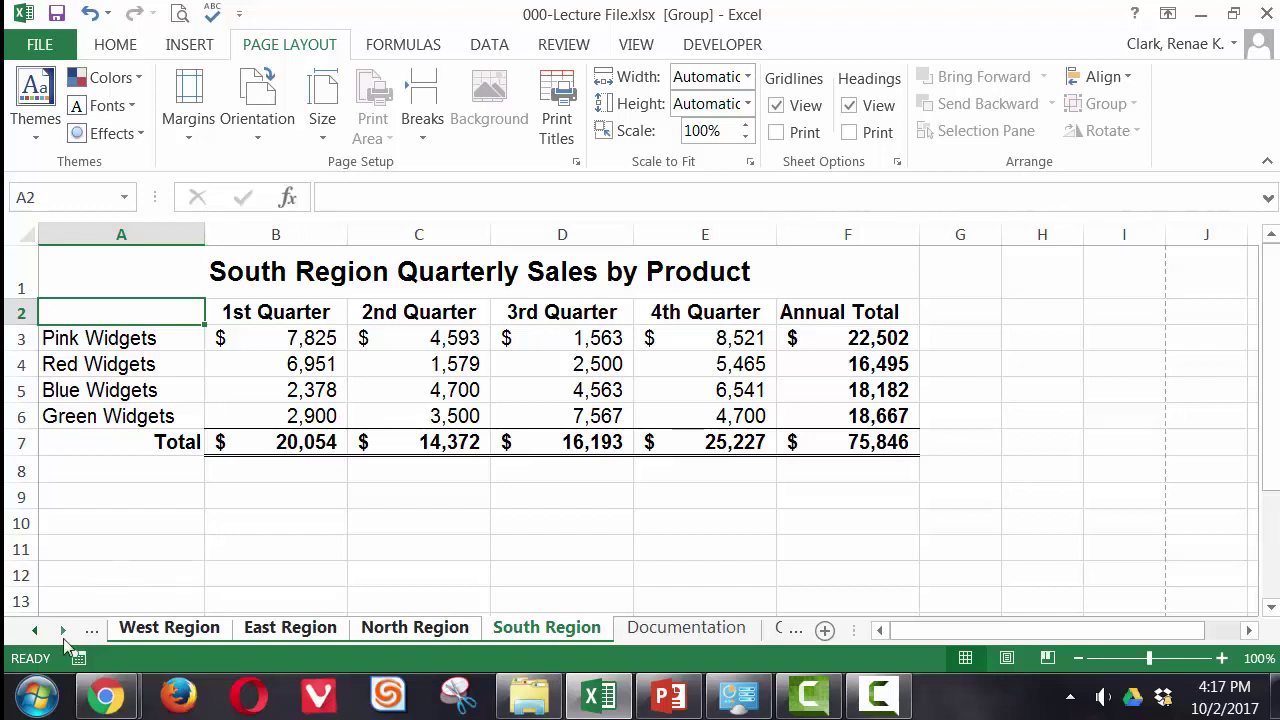
{"action": "left_click", "coordinate": [36, 632]}
{"action": "left_click", "coordinate": [36, 632]}
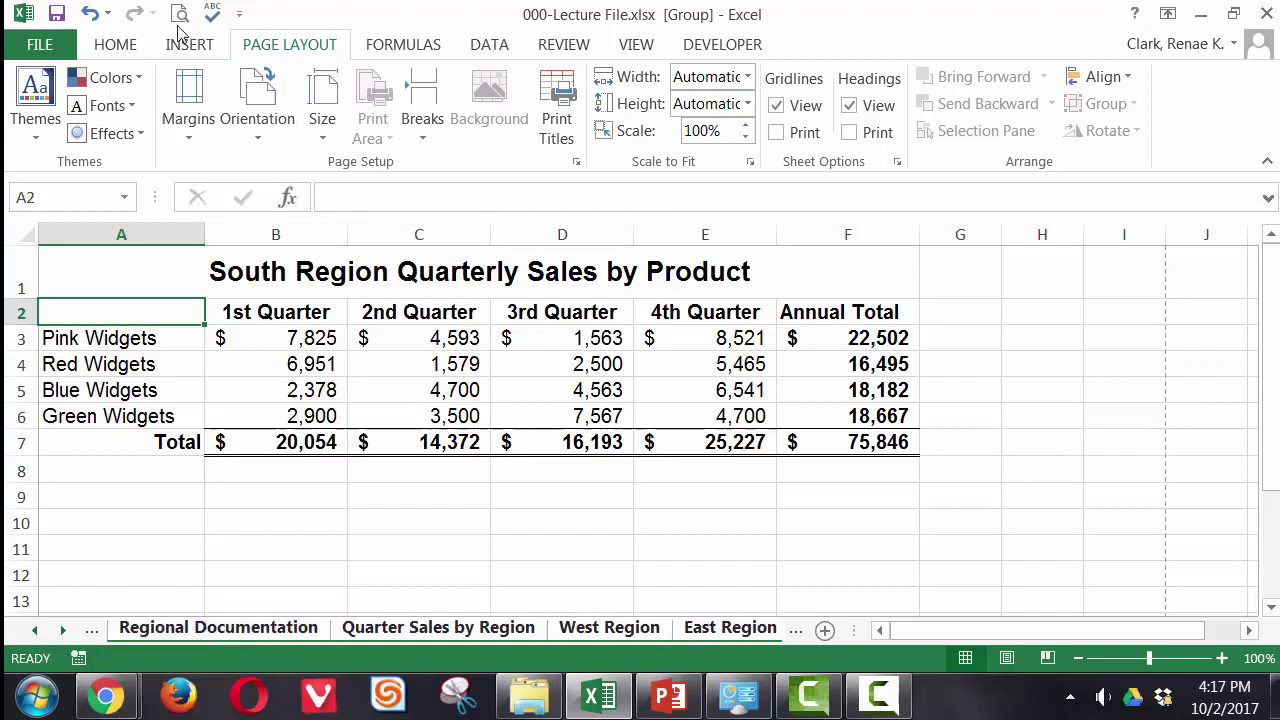
{"action": "left_click", "coordinate": [178, 16]}
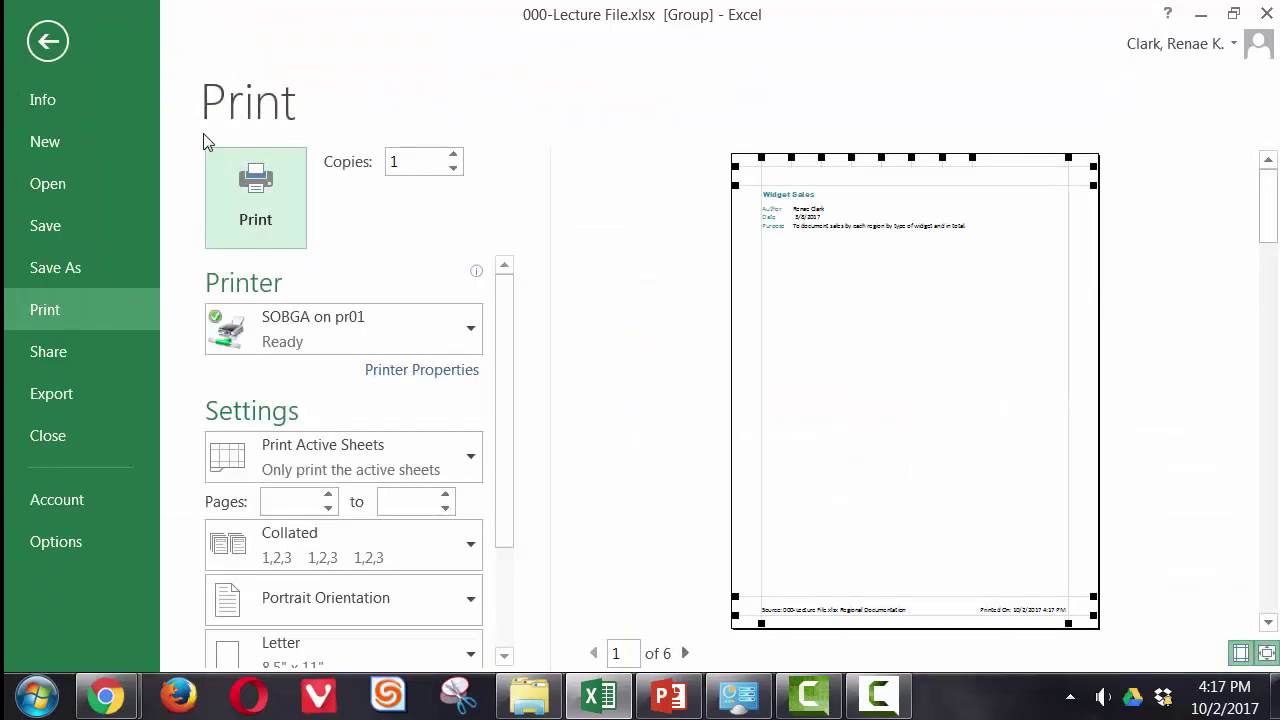
Page forward through Quarterly Sales, West, East and North to South Region, 'Page 6 of 6'.
{"action": "left_click", "coordinate": [682, 654]}
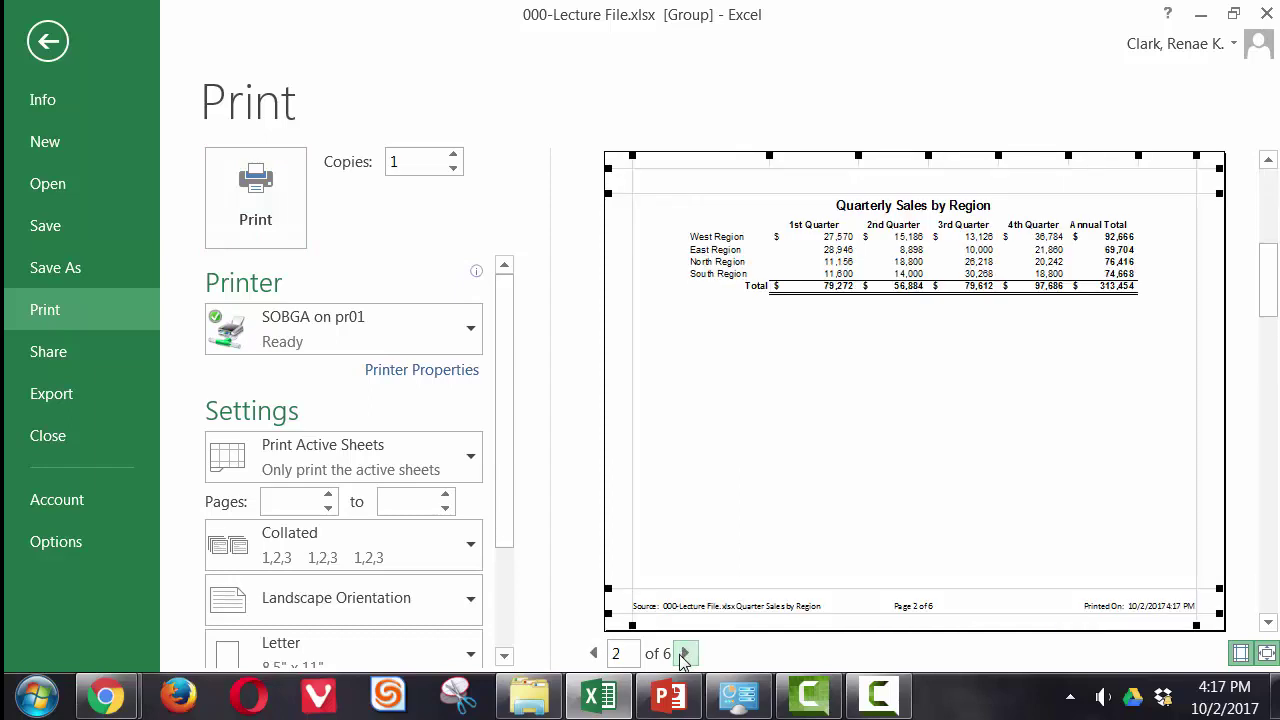
{"action": "left_click", "coordinate": [683, 654]}
{"action": "left_click", "coordinate": [683, 654]}
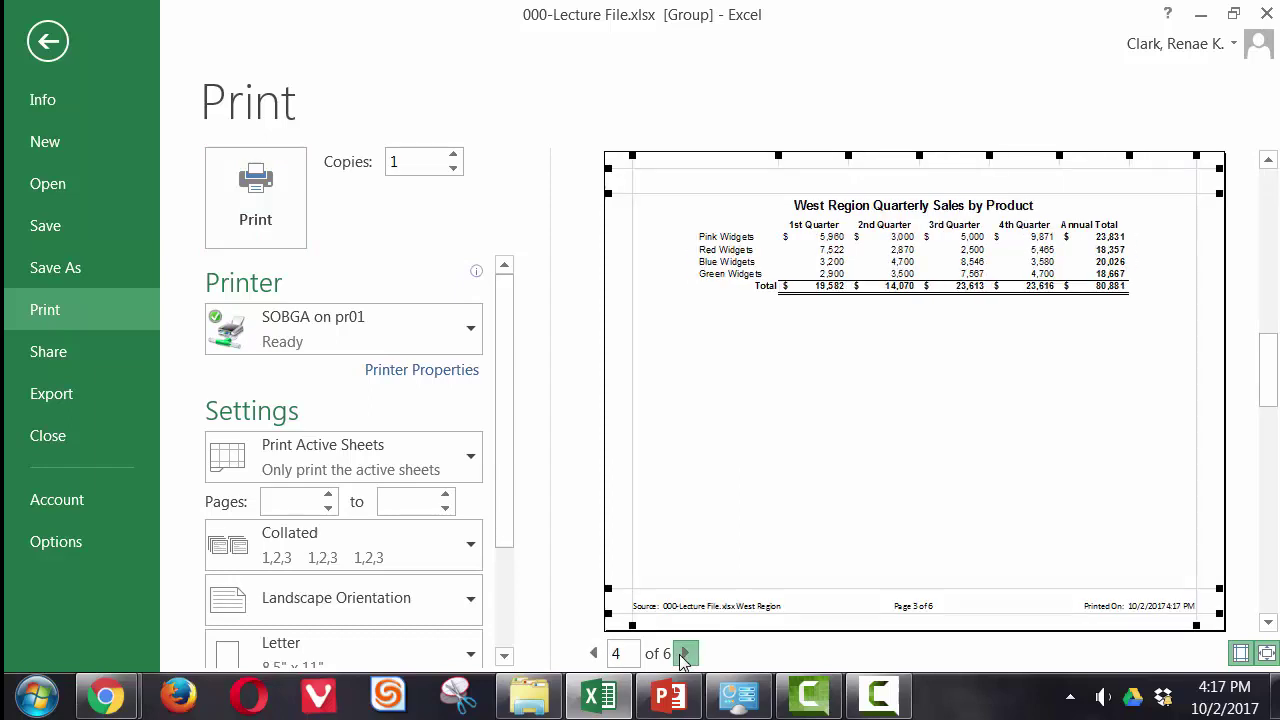
{"action": "left_click", "coordinate": [683, 654]}
{"action": "left_click", "coordinate": [683, 654]}
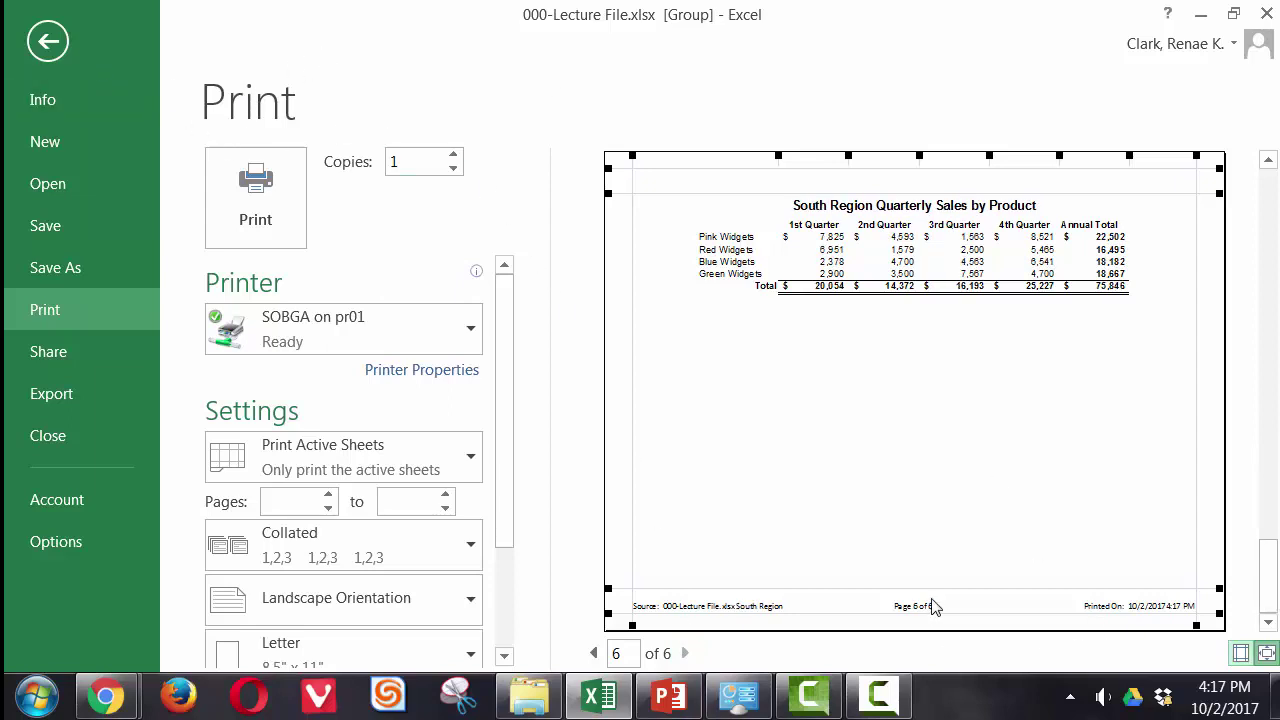
Page back through the preview to the first page, Widget Sales.
{"action": "left_click", "coordinate": [593, 653]}
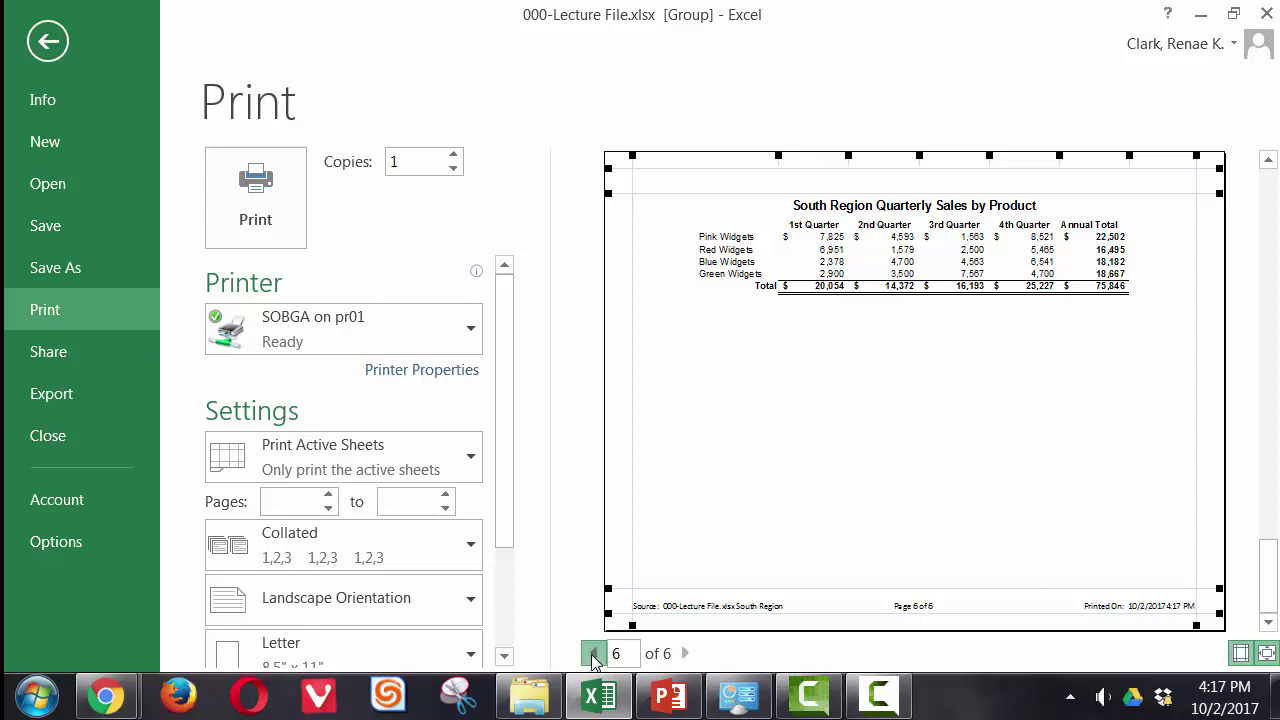
{"action": "left_click", "coordinate": [593, 653]}
{"action": "left_click", "coordinate": [593, 653]}
{"action": "left_click", "coordinate": [593, 653]}
{"action": "left_click", "coordinate": [593, 653]}
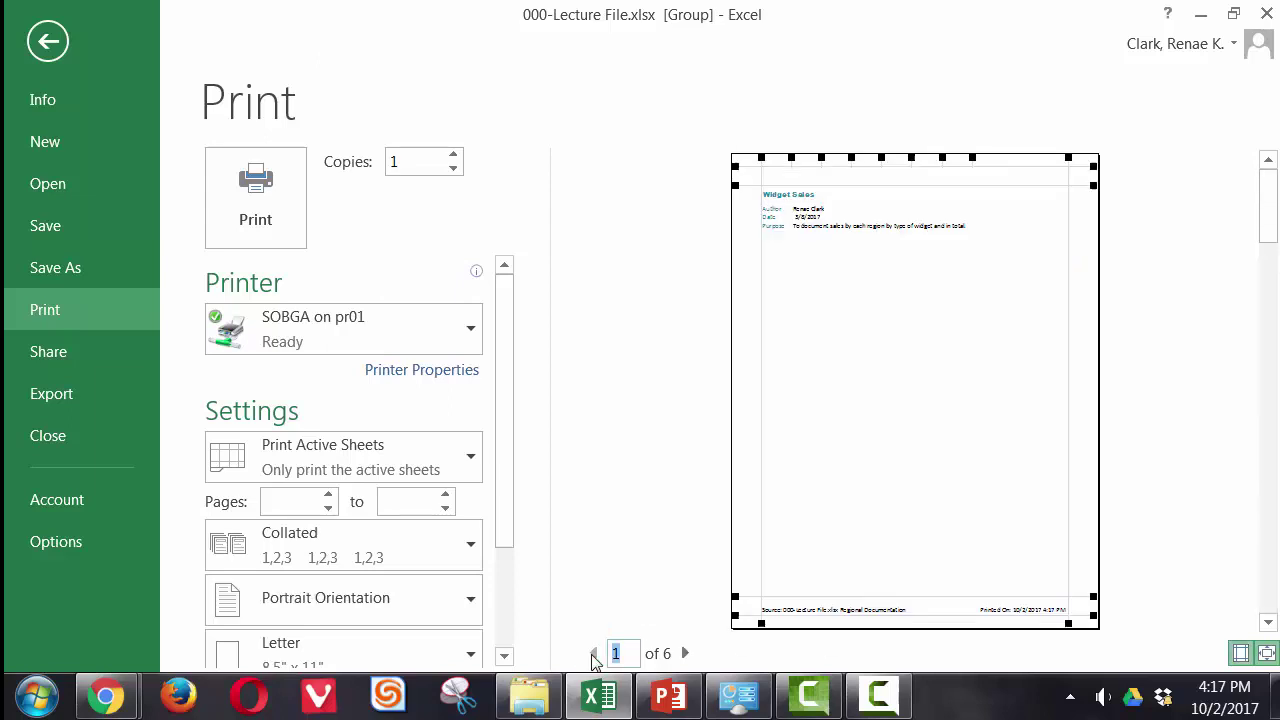